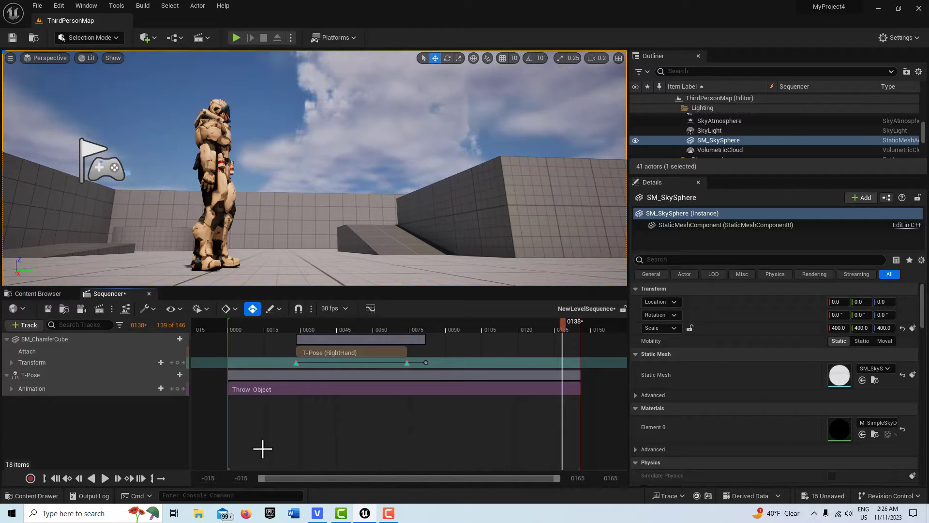
# - Play the throw sequence from its first frame, pause, then scrub back to frame 0073
pyautogui.click(54, 480)
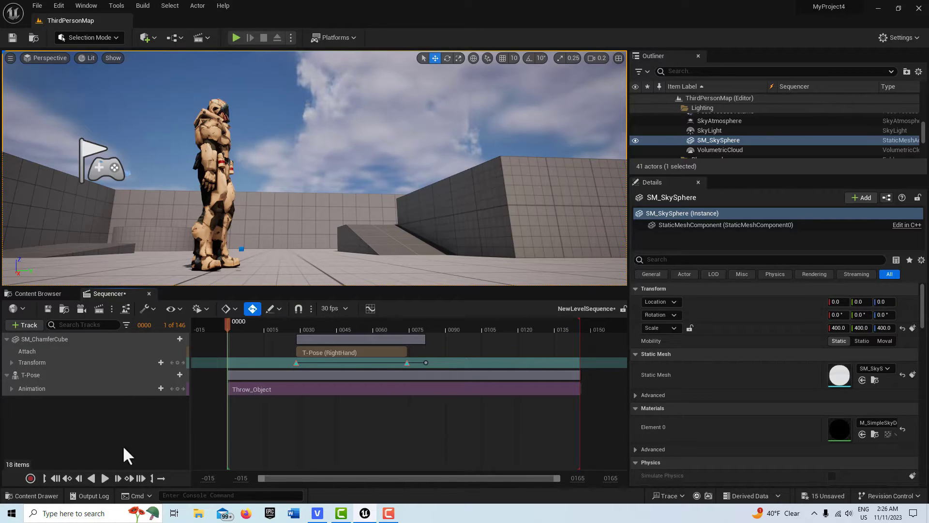
pyautogui.click(105, 478)
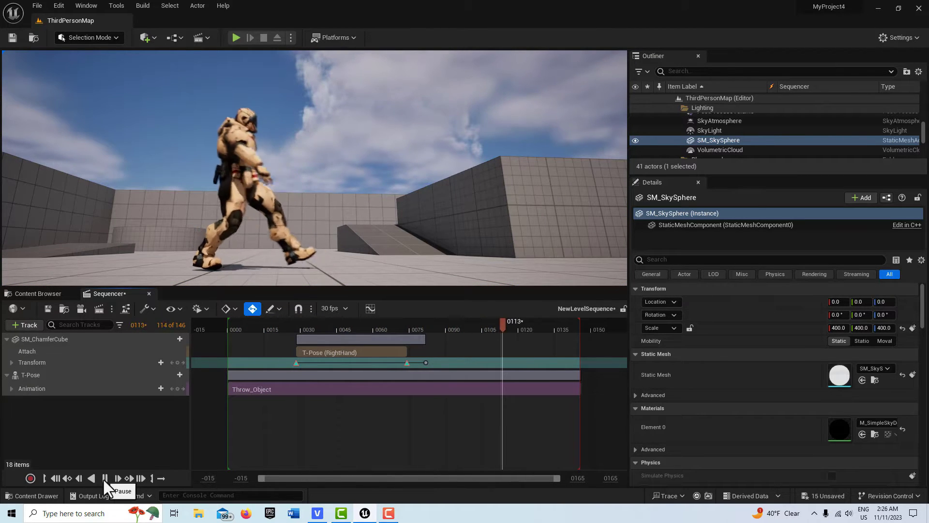
pyautogui.click(104, 478)
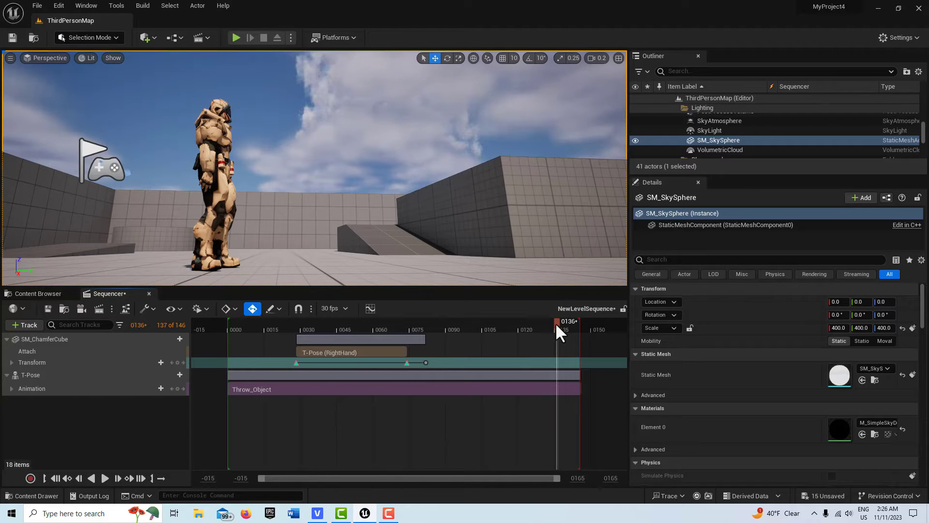
pyautogui.moveTo(556, 322); pyautogui.dragTo(424, 335)
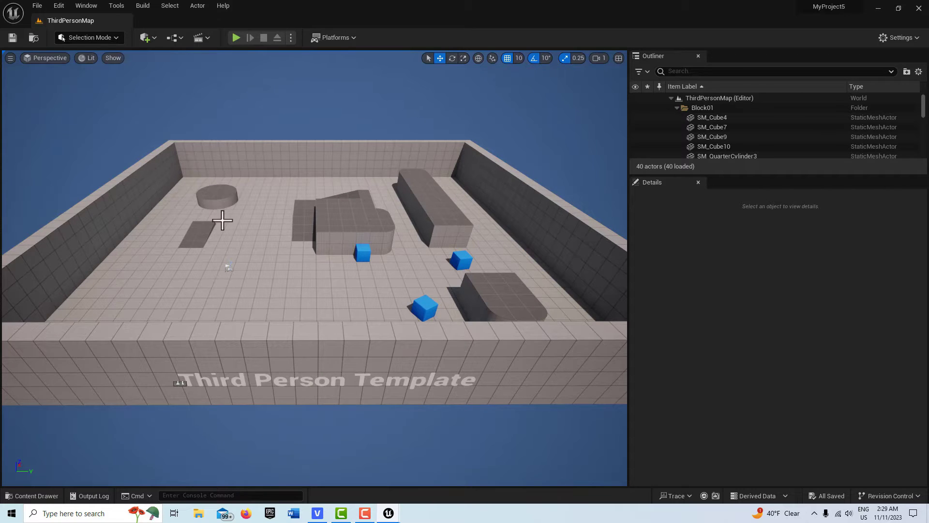
# - Apply the Default Editor Layout from the Window menu's Load Layout options
pyautogui.click(82, 7)
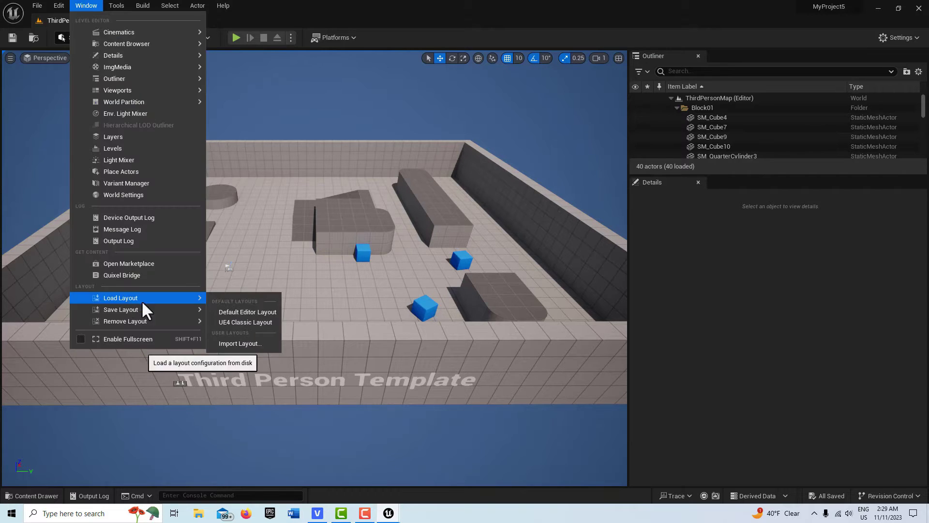
pyautogui.moveTo(195, 310)
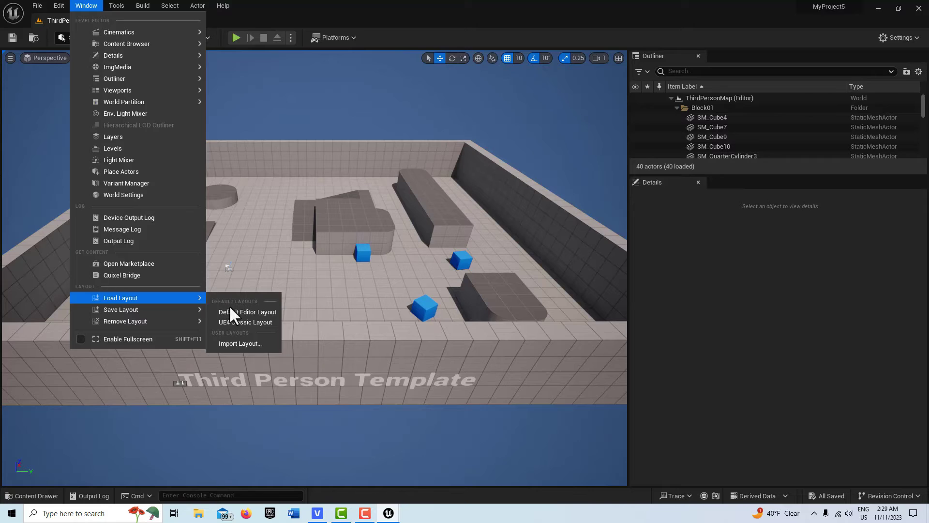
pyautogui.click(232, 312)
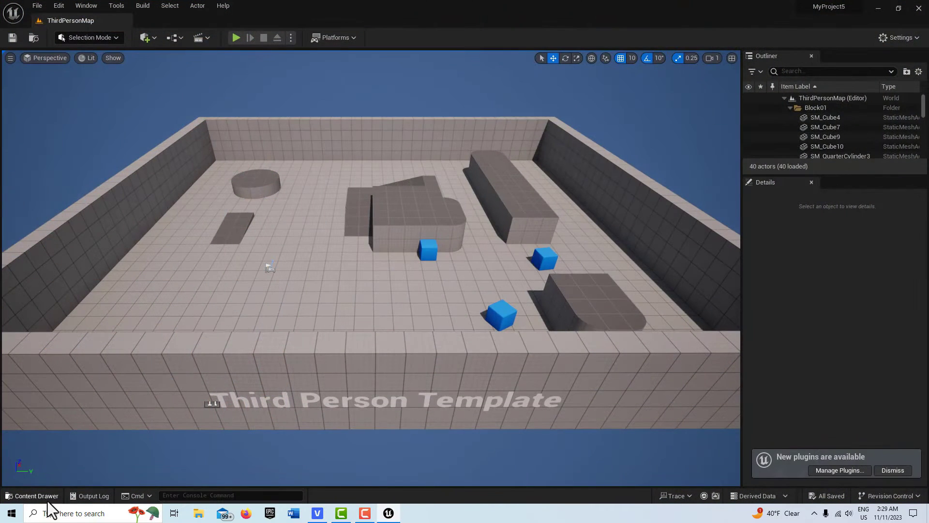
# - Dock the Content Drawer into the layout and show the Content folder
pyautogui.click(33, 496)
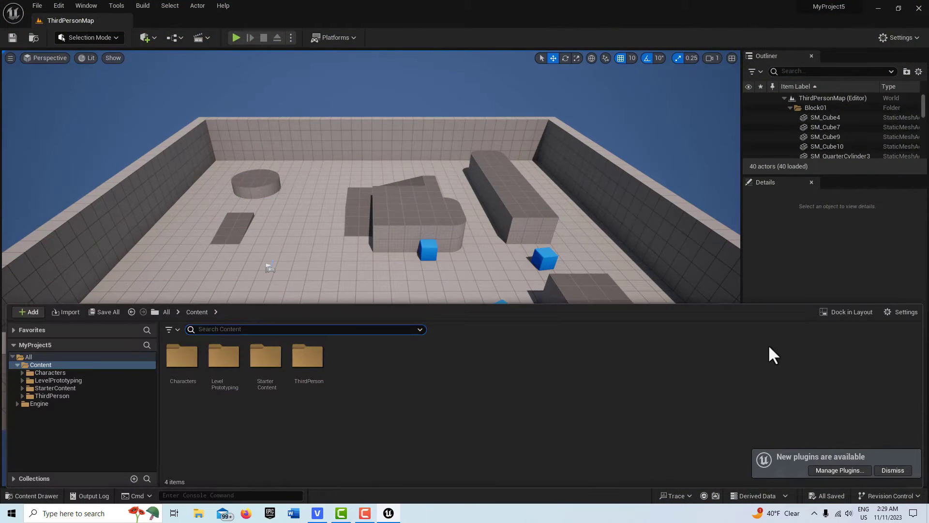
pyautogui.click(850, 312)
pyautogui.click(37, 410)
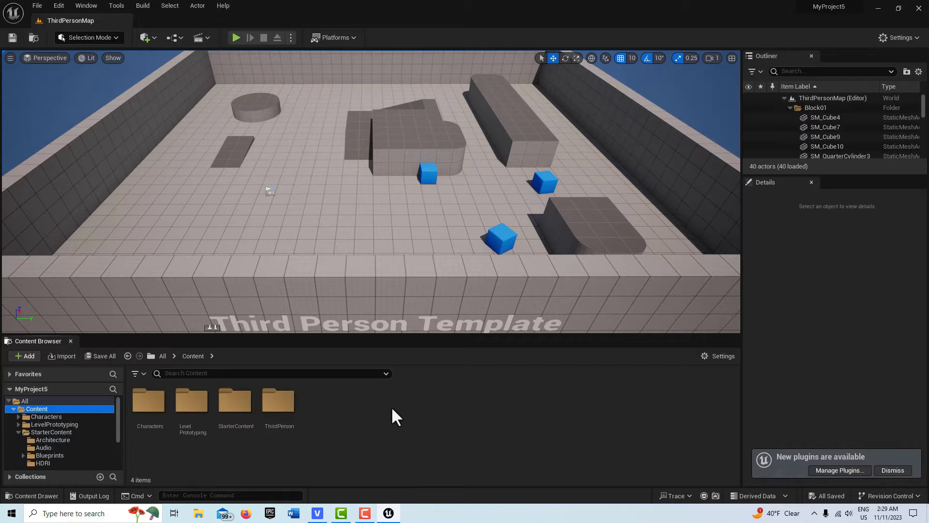
# - Import Downloads/T-Pose.fbx into /Game with Use T0 As Ref Pose ticked, using Import All
pyautogui.click(27, 356)
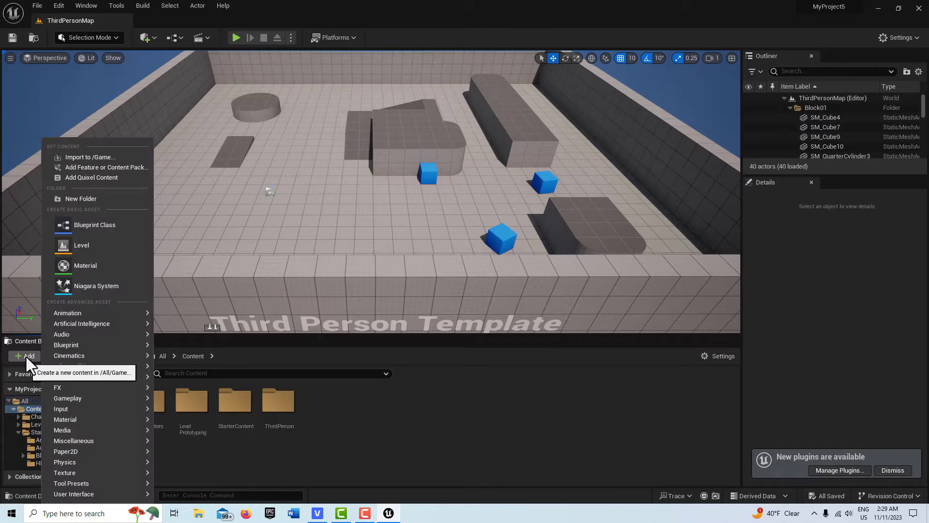
pyautogui.click(94, 156)
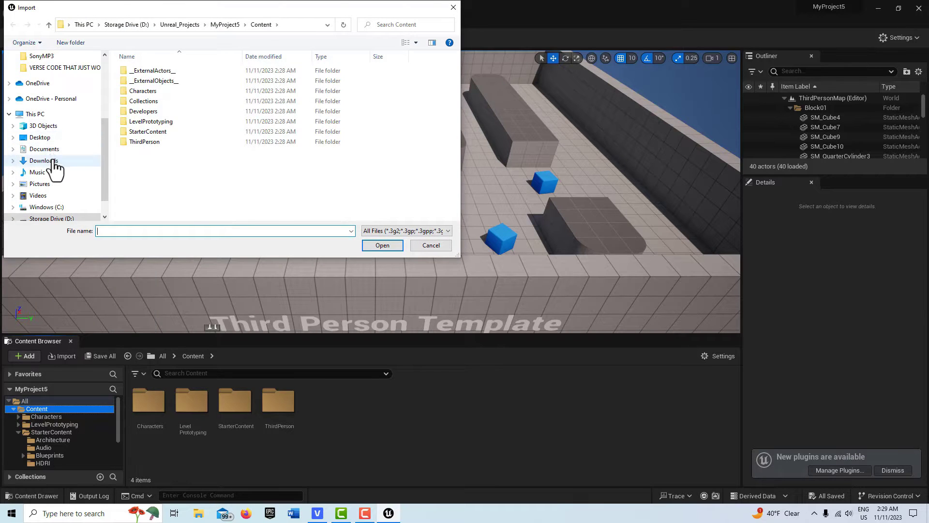
pyautogui.click(52, 161)
pyautogui.click(153, 172)
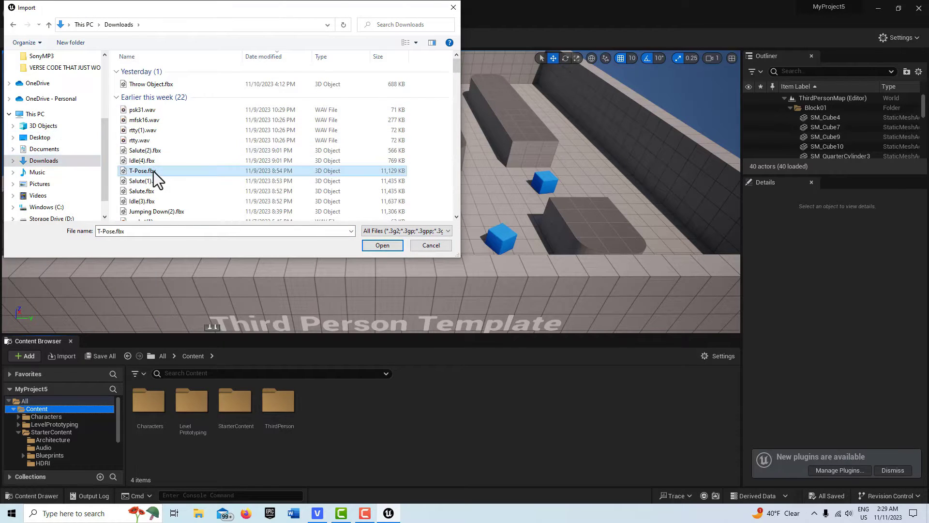
pyautogui.click(397, 249)
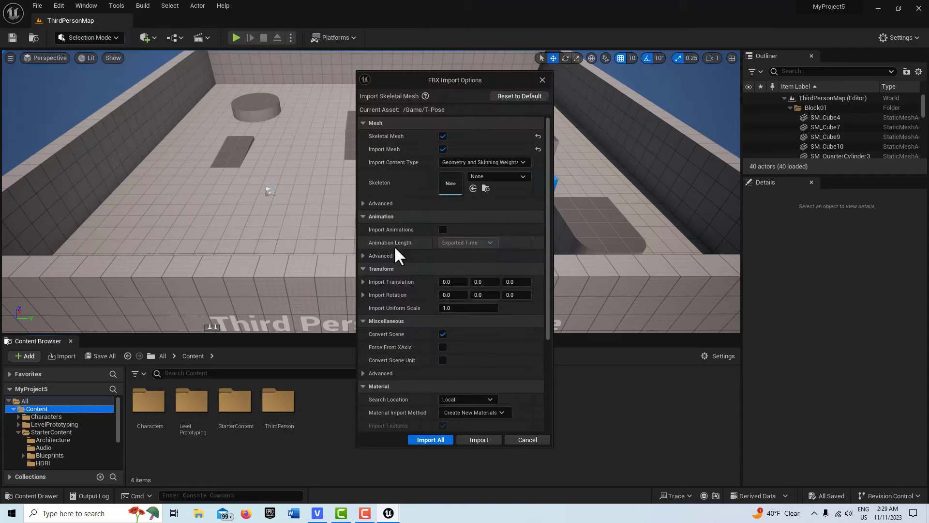
pyautogui.click(363, 203)
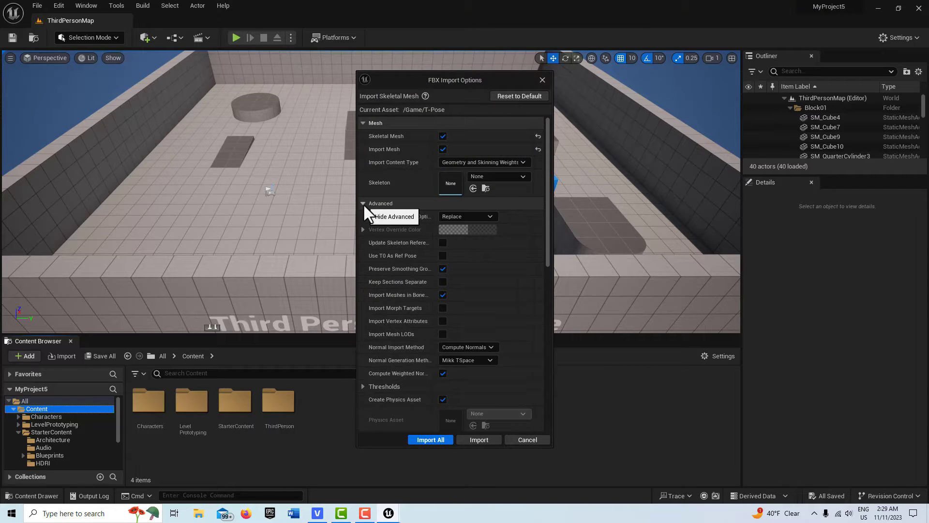
pyautogui.click(440, 256)
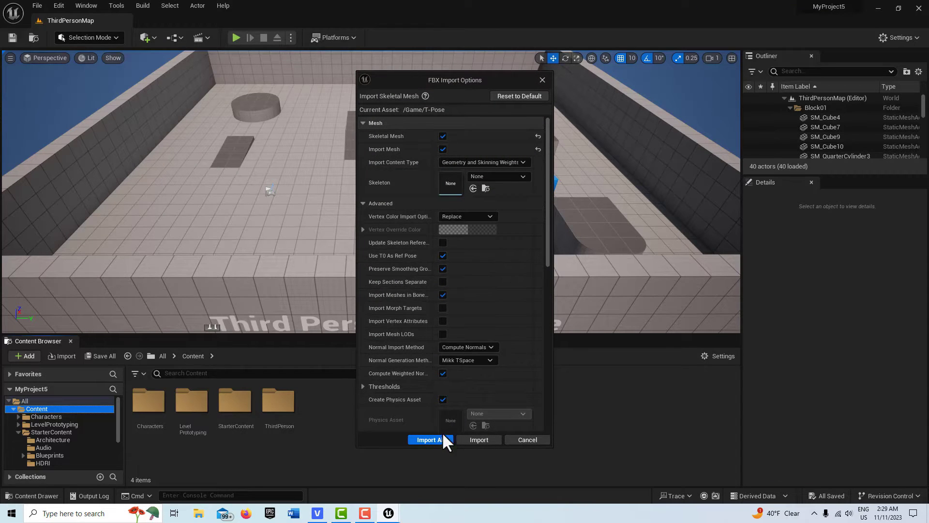
pyautogui.click(430, 440)
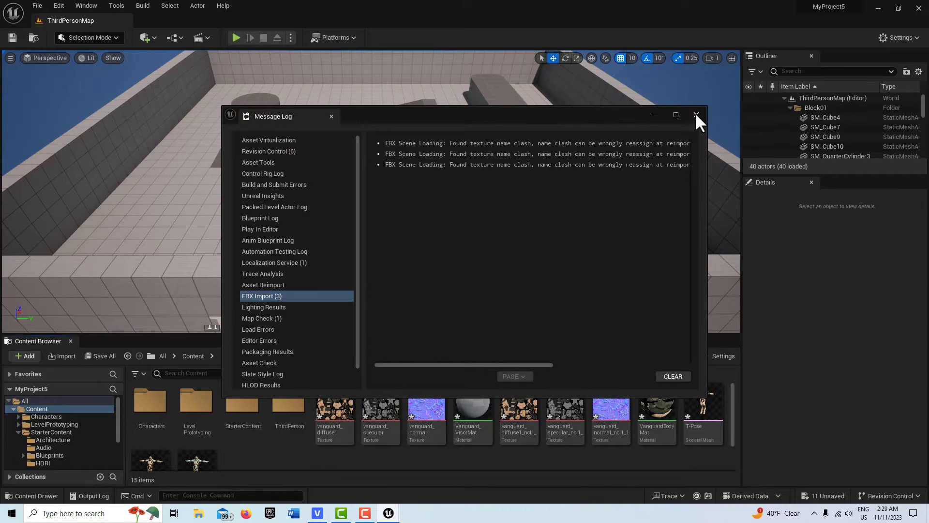
pyautogui.click(696, 115)
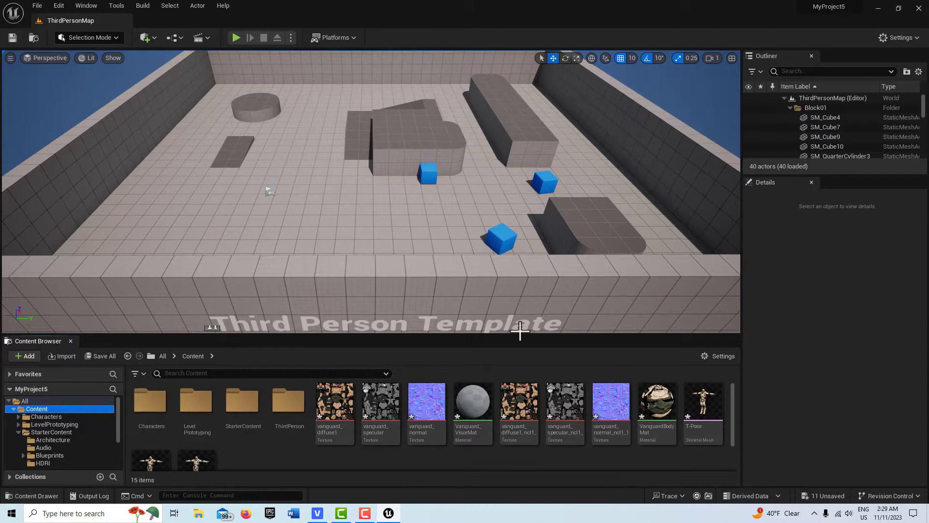
pyautogui.moveTo(520, 334); pyautogui.dragTo(510, 268)
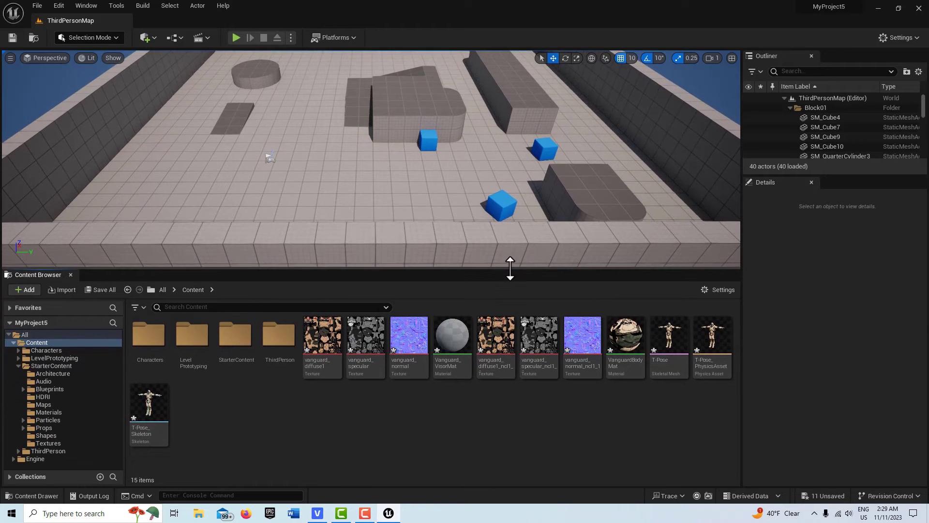
# - Import Throw Object.fbx into /Game using T-Pose_Skeleton as its skeleton
pyautogui.click(21, 287)
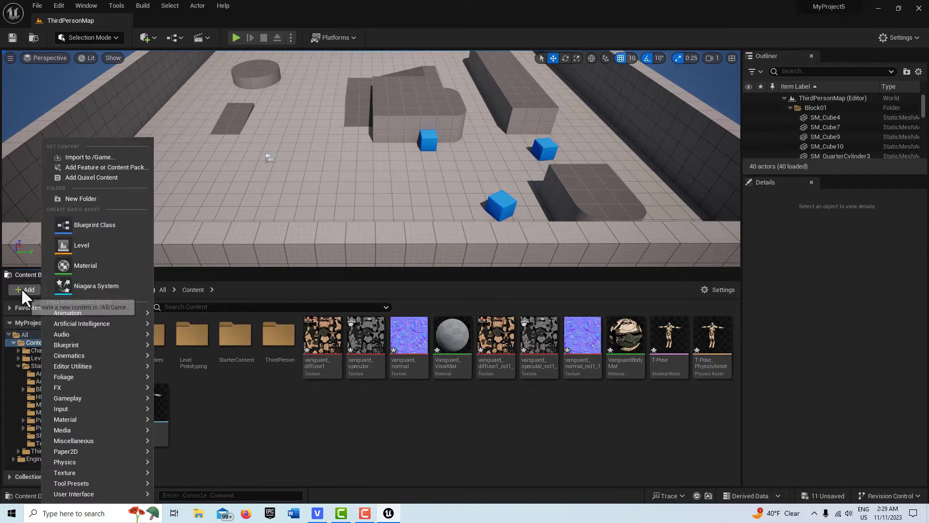
pyautogui.click(94, 159)
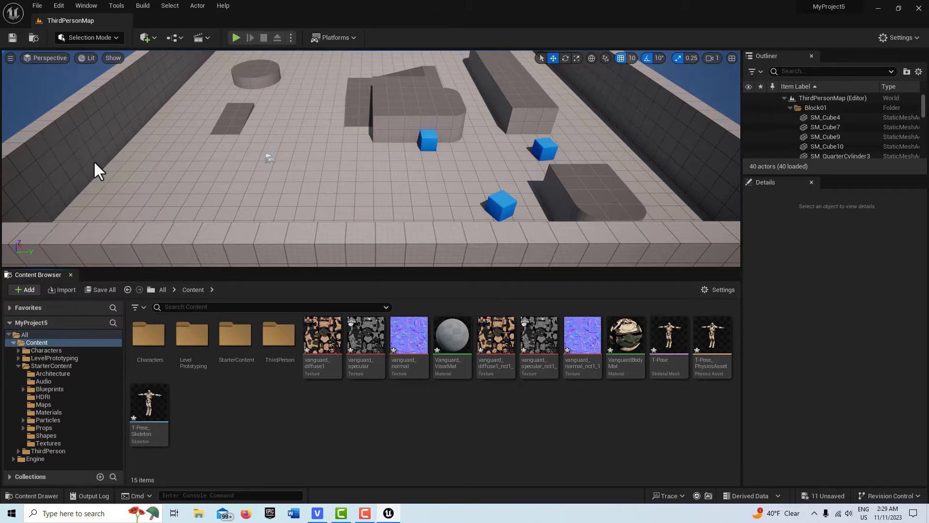
pyautogui.click(147, 84)
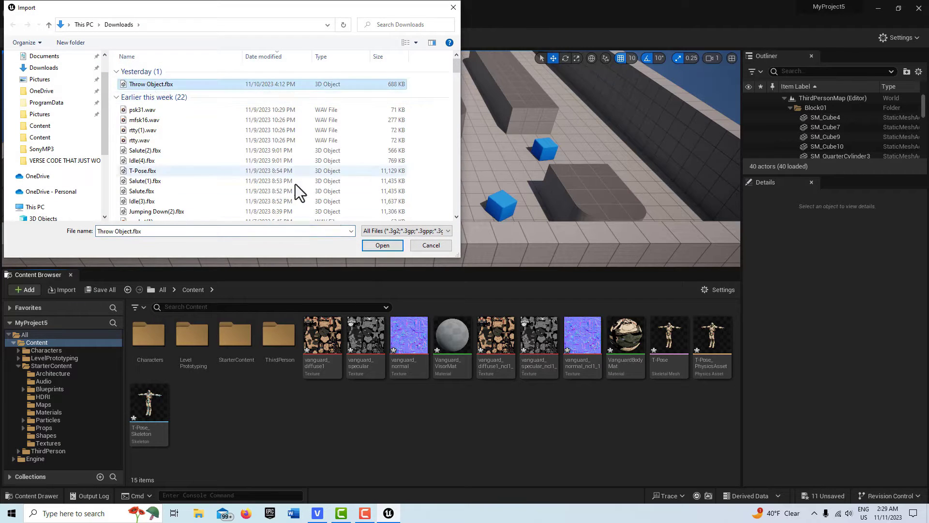
pyautogui.click(366, 245)
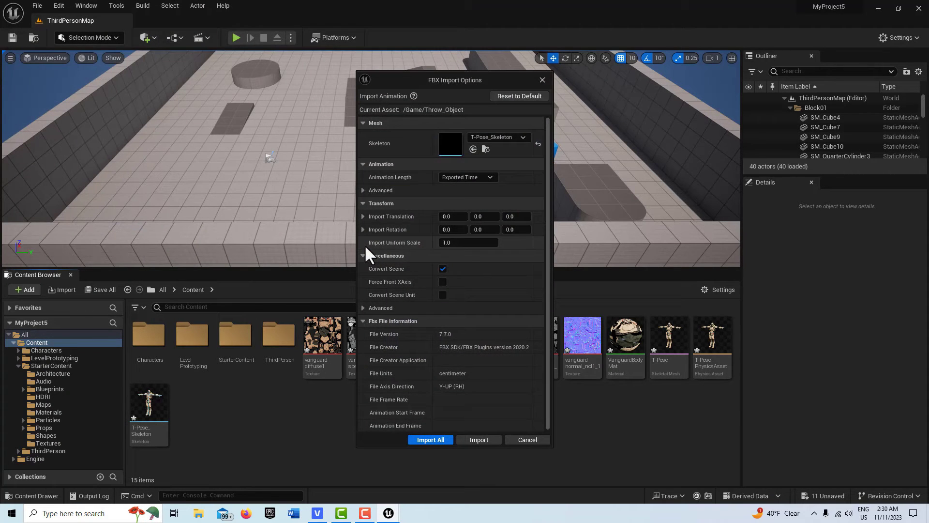
pyautogui.click(430, 439)
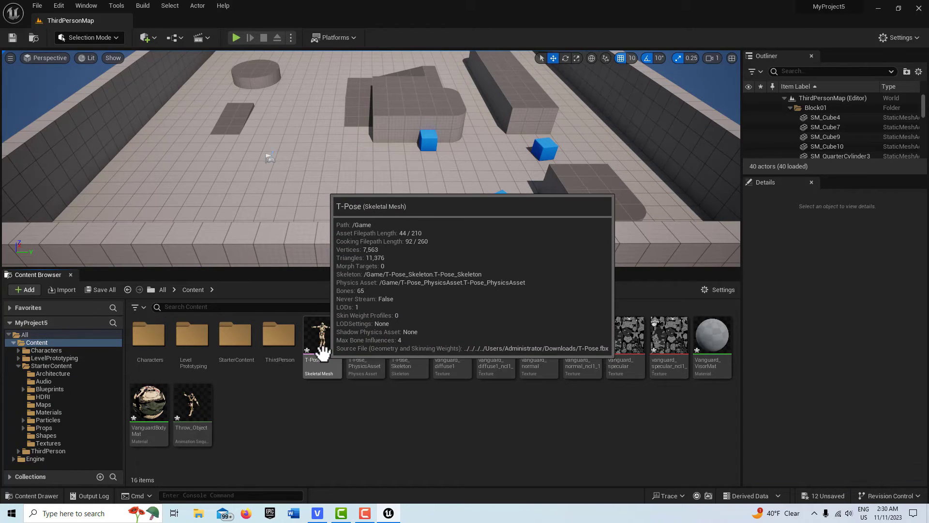
# - Drop the T-Pose character into the level and slide SM_ChamferCube along X beside it
pyautogui.moveTo(321, 346); pyautogui.dragTo(283, 160)
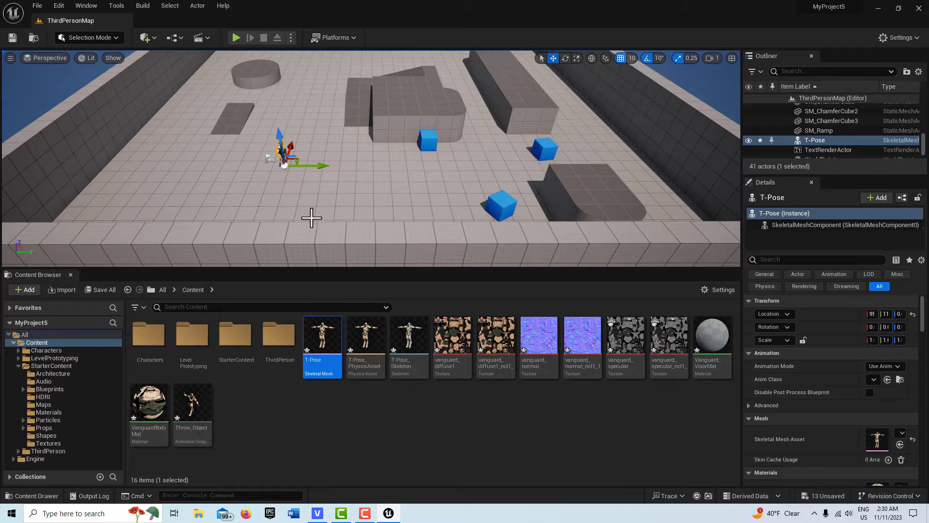
pyautogui.moveTo(322, 207); pyautogui.dragTo(323, 195, button='right')
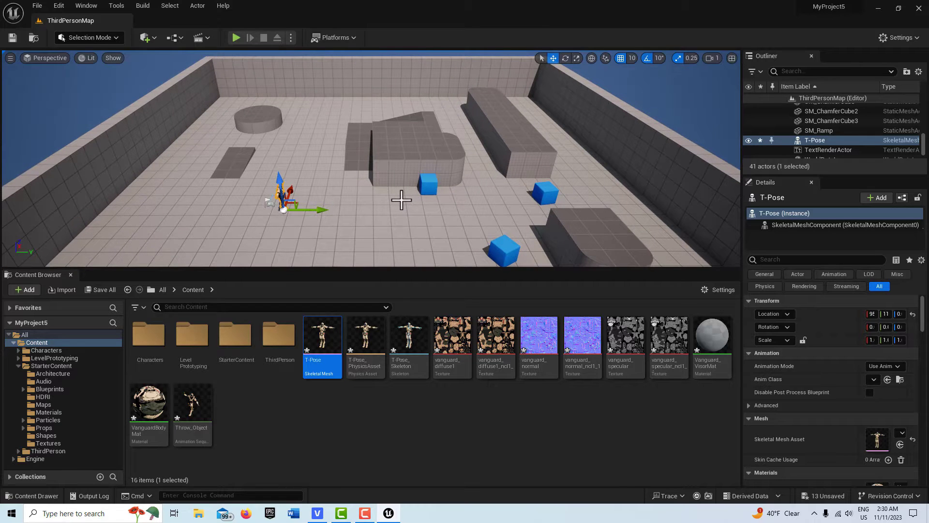
pyautogui.click(430, 184)
pyautogui.moveTo(460, 183); pyautogui.dragTo(348, 199)
pyautogui.moveTo(321, 167); pyautogui.dragTo(341, 202)
pyautogui.press('f')
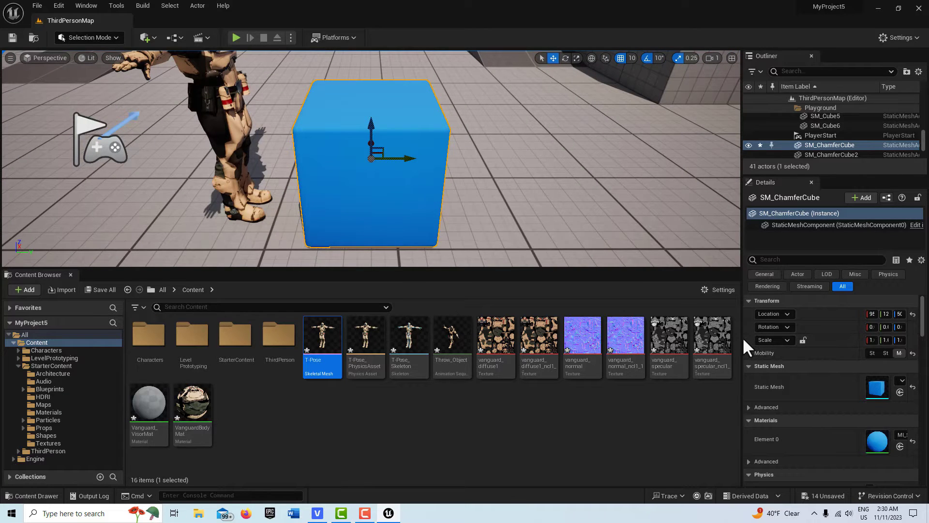
# - Set SM_ChamferCube's scale to 0.04 on X, Y and Z
pyautogui.moveTo(740, 339); pyautogui.dragTo(644, 339)
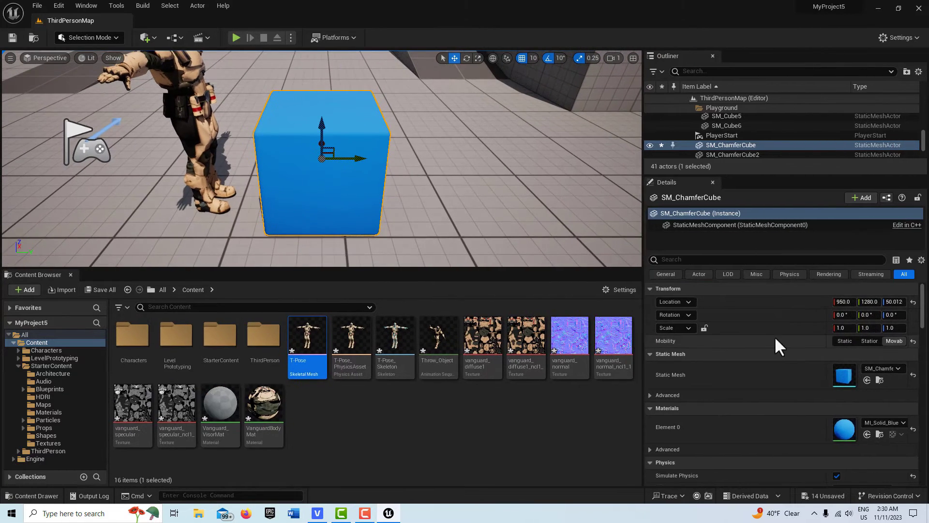
pyautogui.click(838, 329)
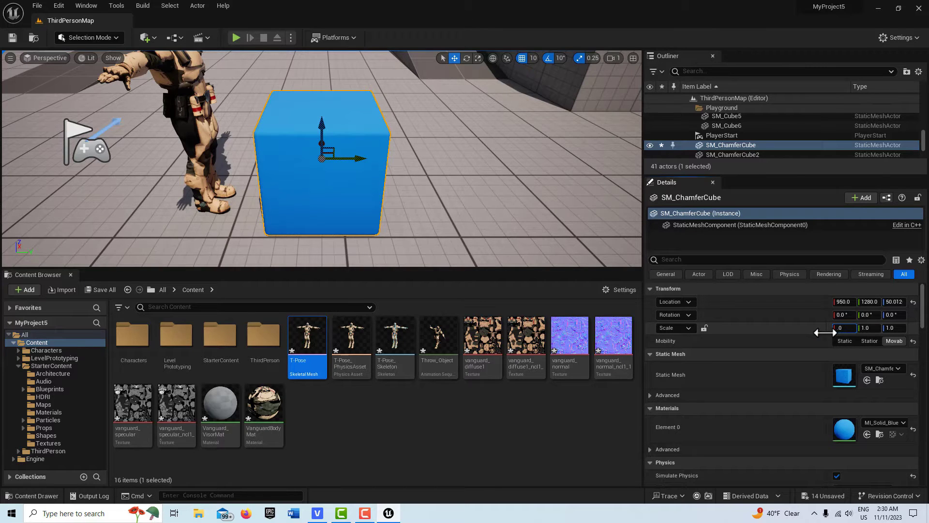
pyautogui.press('Tab')
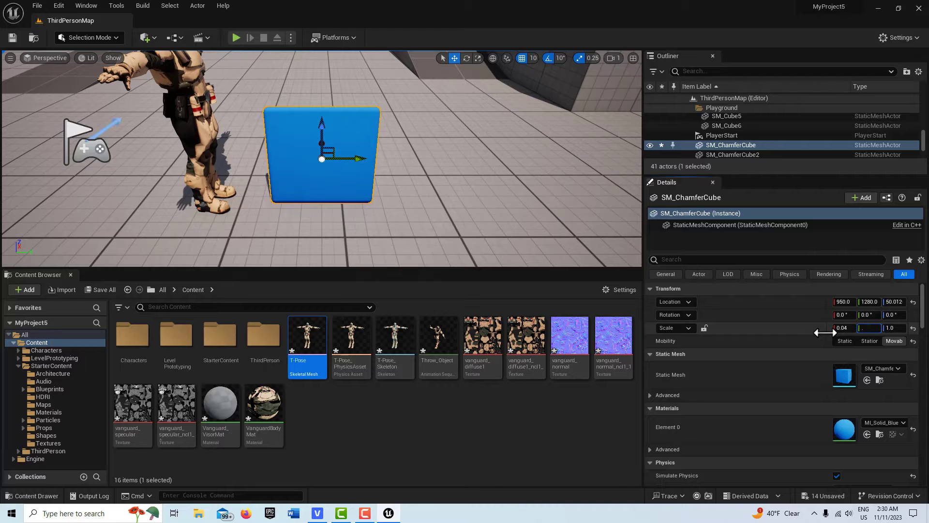
pyautogui.press('Tab')
pyautogui.write('.0')
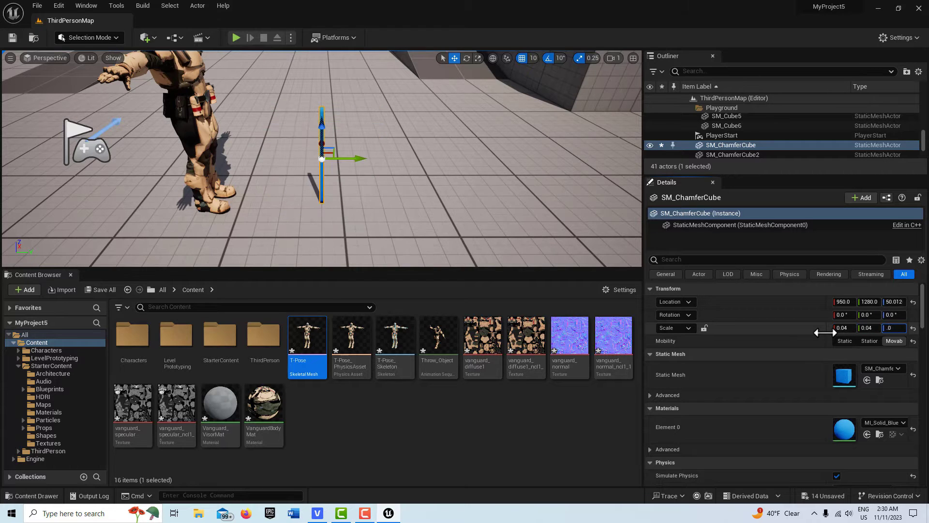
pyautogui.write('4')
pyautogui.press('Return')
# - Uncheck the cube's Mass (kg) override and Enable Gravity, then lower it slightly
pyautogui.click(846, 343)
pyautogui.scroll(-4, 746, 370)
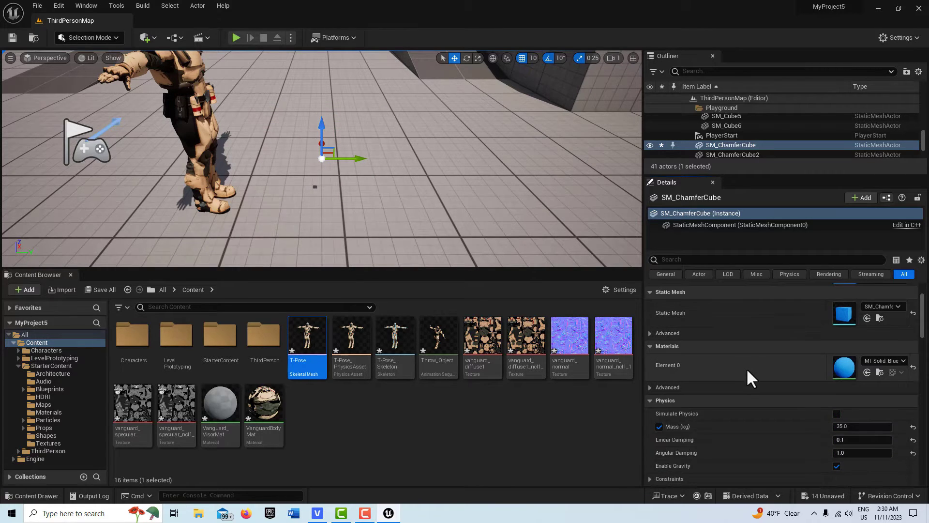
pyautogui.scroll(-4, 746, 375)
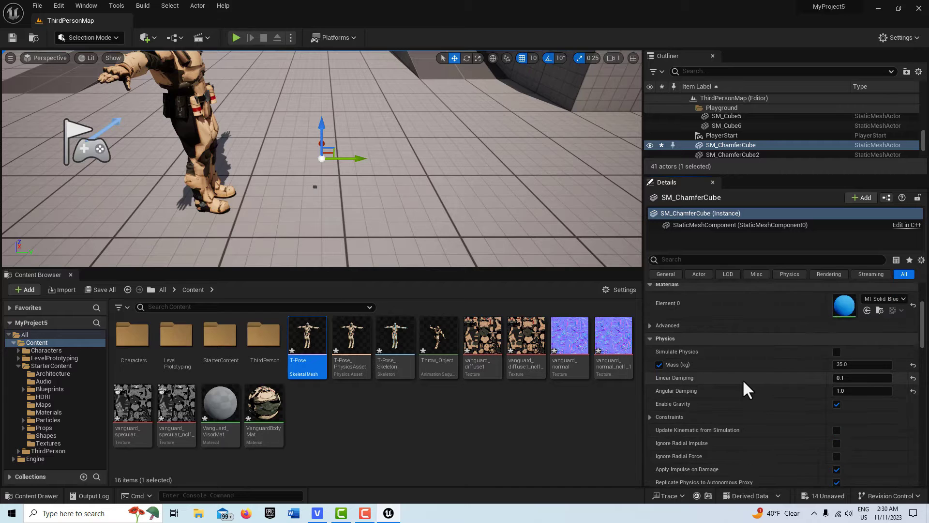
pyautogui.scroll(2, 743, 381)
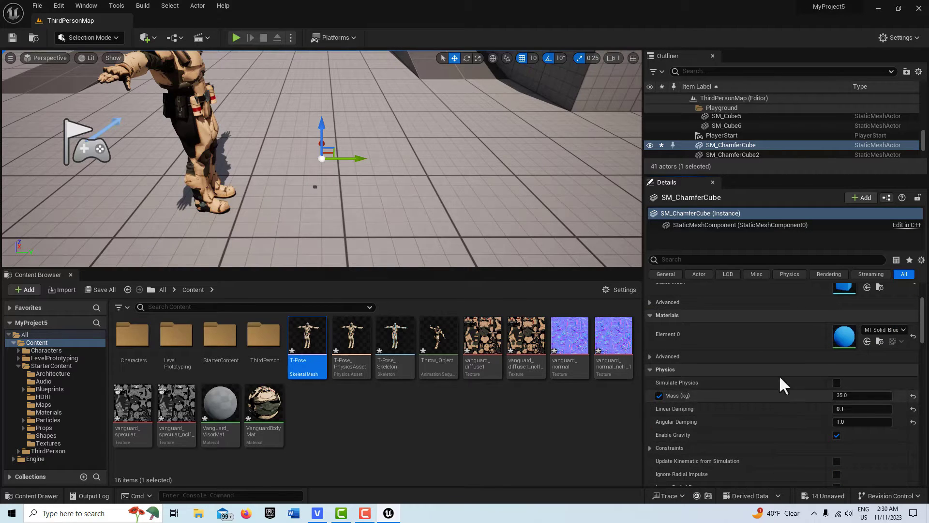
pyautogui.click(659, 395)
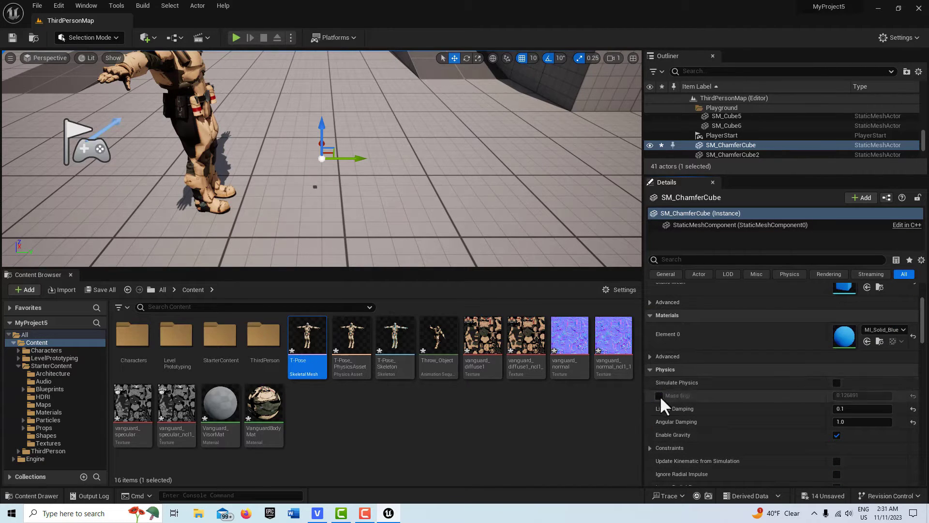
pyautogui.click(836, 434)
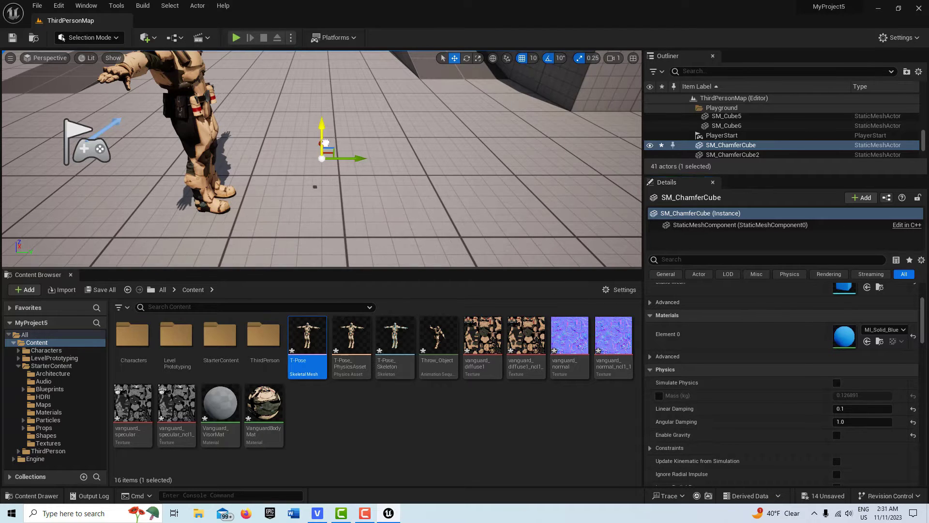
pyautogui.moveTo(323, 140); pyautogui.dragTo(328, 178)
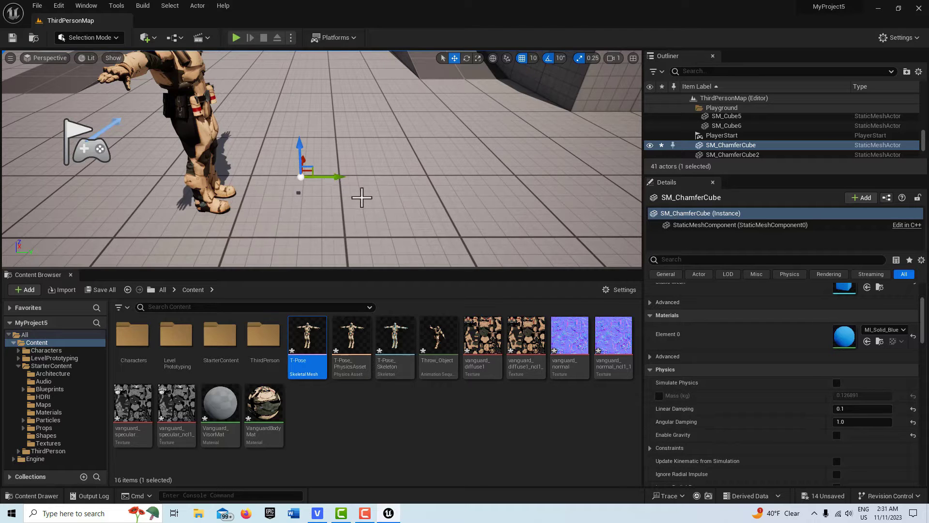
pyautogui.moveTo(362, 202)
pyautogui.mouseDown(button='right')
pyautogui.moveTo(354, 182)
pyautogui.moveTo(329, 168)
pyautogui.moveTo(365, 202)
pyautogui.mouseUp(button='right')
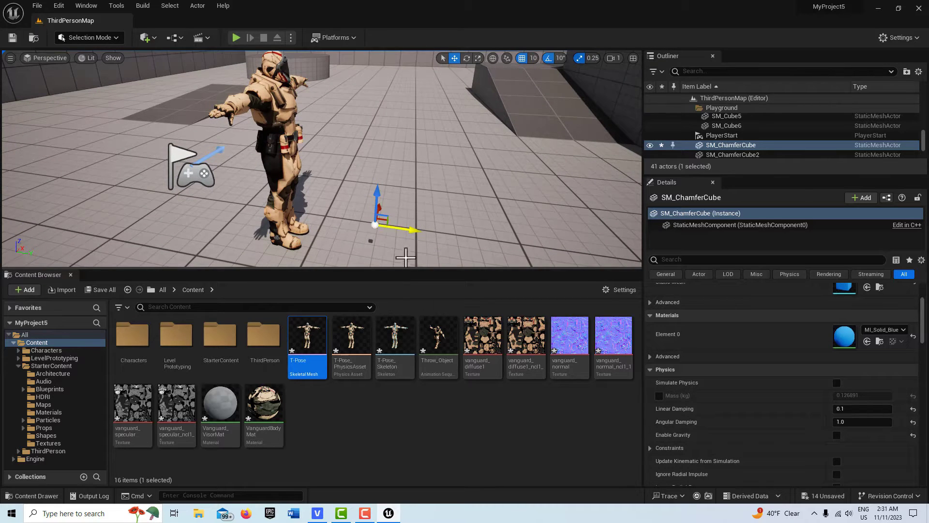
# - Create a new Level Sequence asset with its default name and open it in Sequencer
pyautogui.rightClick(357, 425)
pyautogui.moveTo(401, 262)
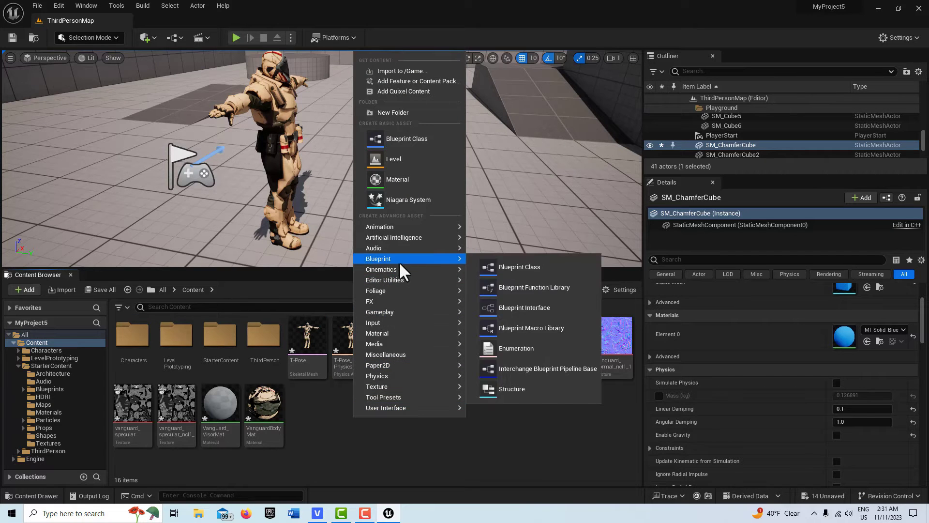
pyautogui.click(539, 296)
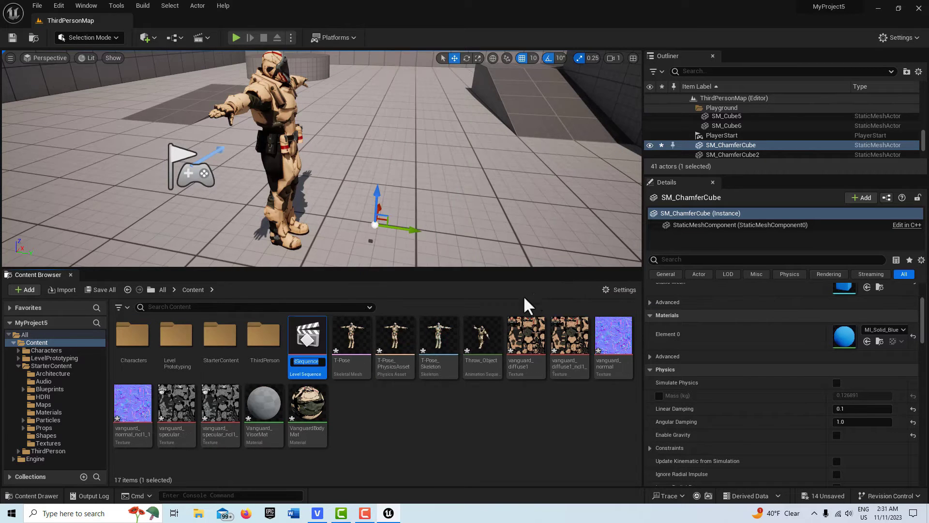
pyautogui.press('Return')
pyautogui.doubleClick(307, 339)
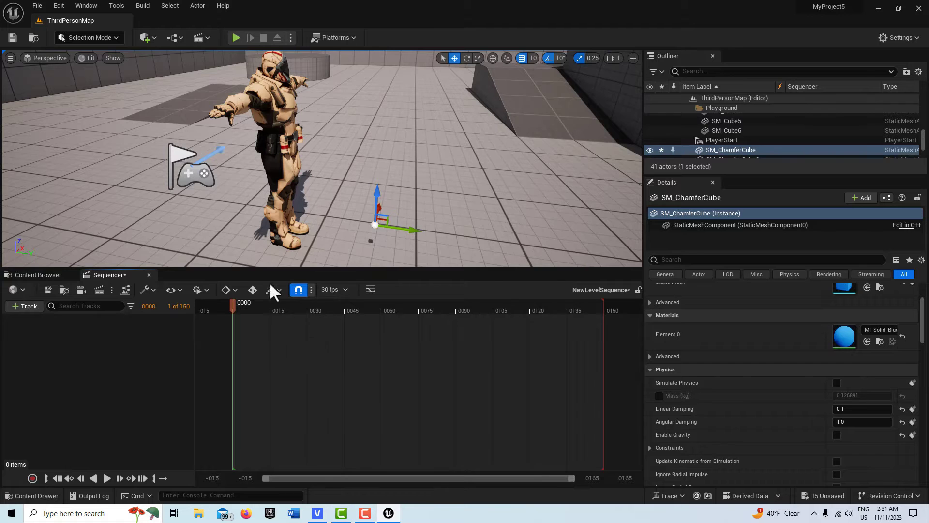
# - Add the T-Pose actor to the sequence and delete its Transform track
pyautogui.click(285, 99)
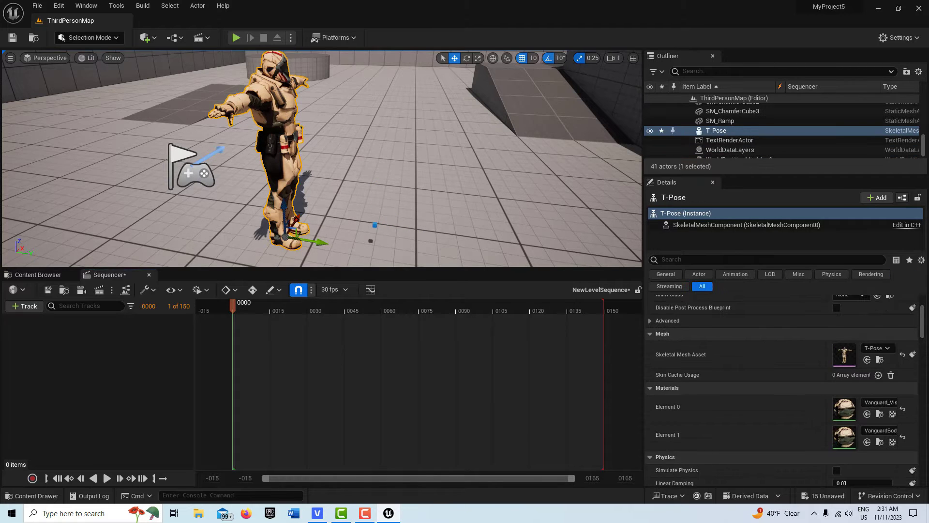
pyautogui.click(30, 306)
pyautogui.moveTo(47, 324)
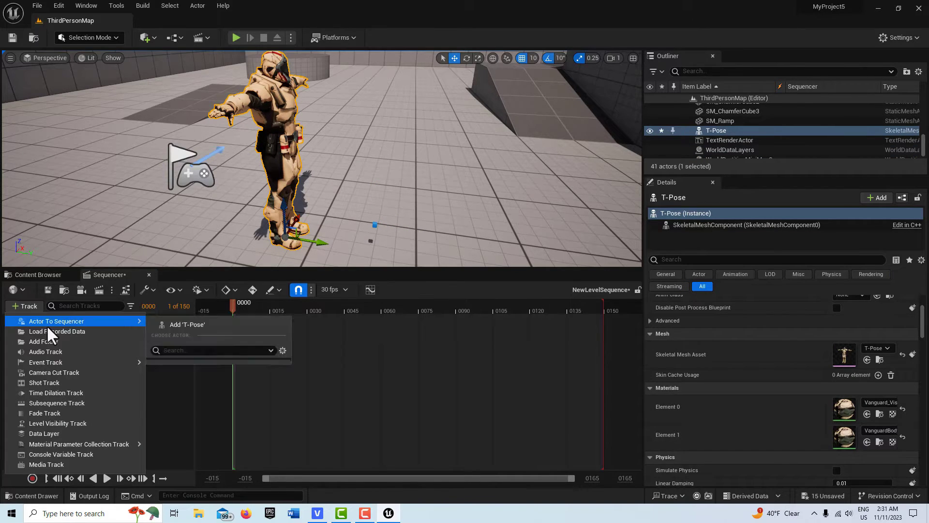
pyautogui.click(203, 289)
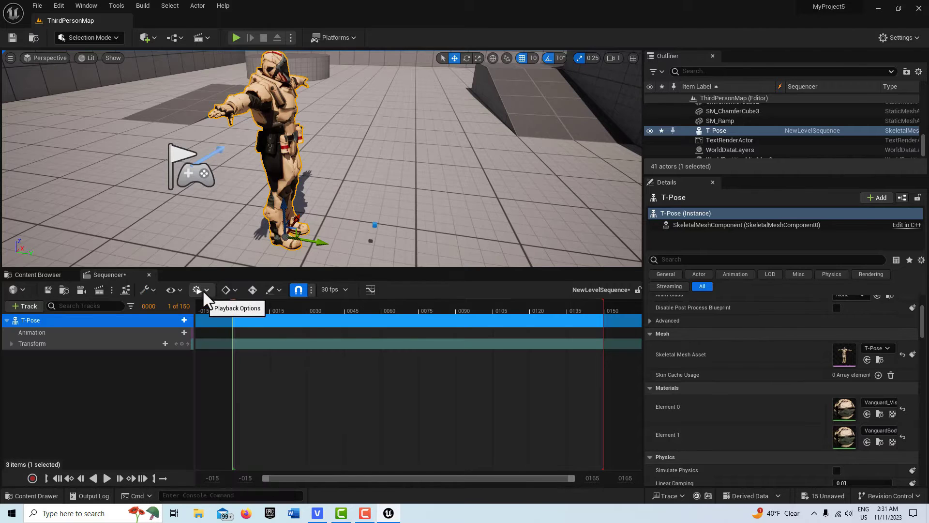
pyautogui.click(104, 343)
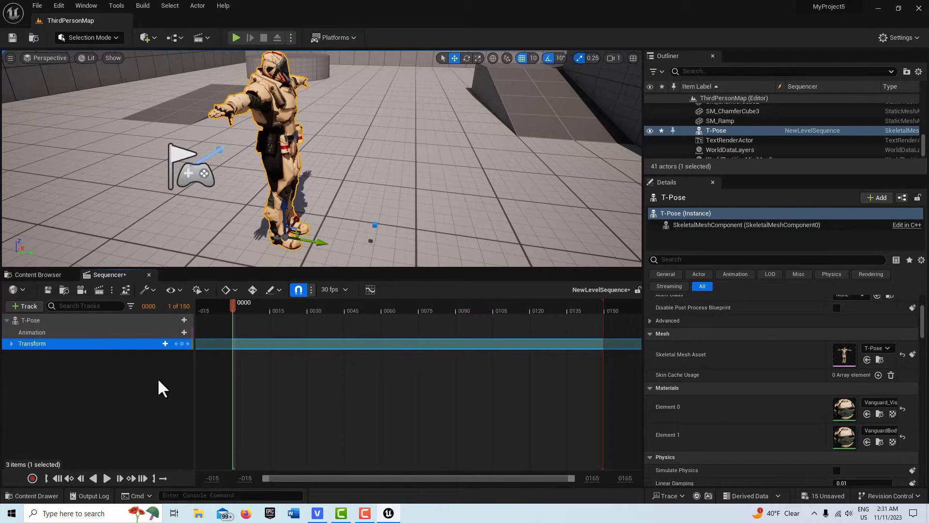
pyautogui.press('Delete')
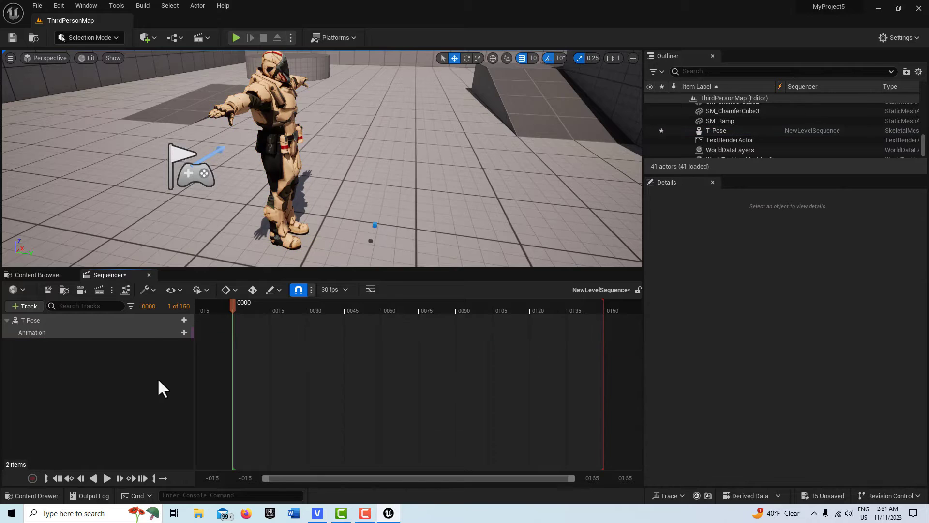
# - Put Throw_Object on the T-Pose Animation track, preview it, and end playback at frame 146
pyautogui.click(184, 332)
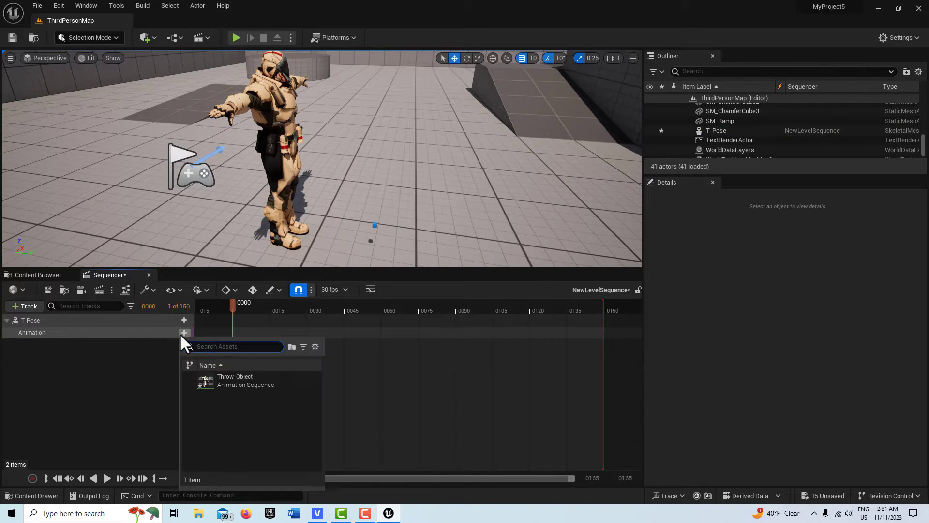
pyautogui.click(230, 380)
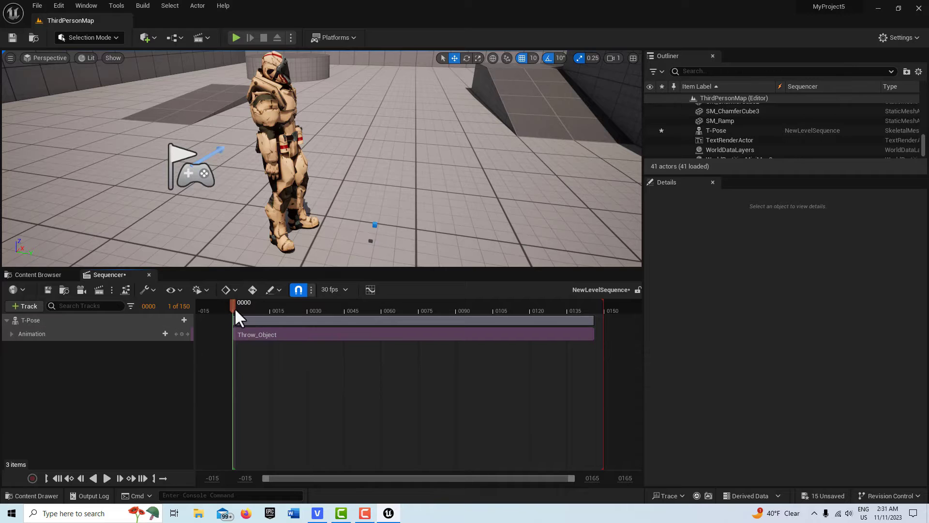
pyautogui.moveTo(234, 306); pyautogui.dragTo(318, 308)
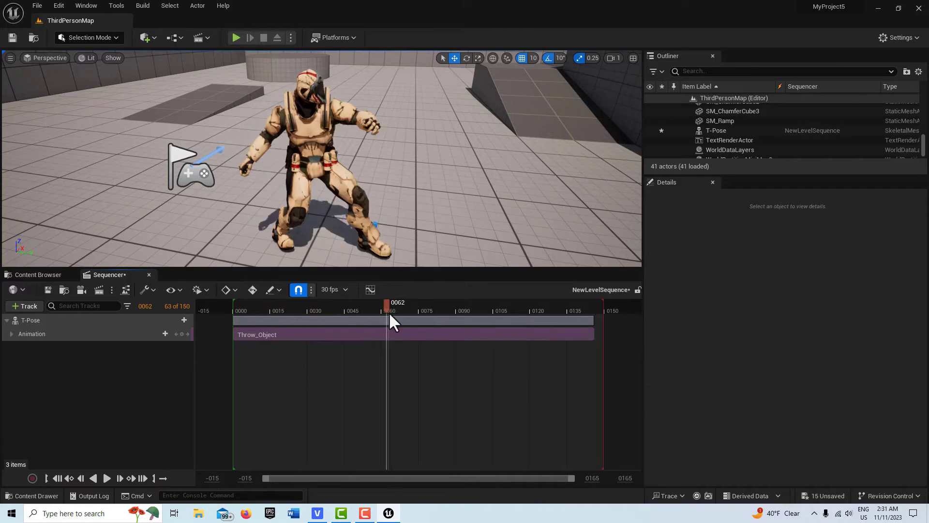
pyautogui.moveTo(389, 315); pyautogui.dragTo(235, 312)
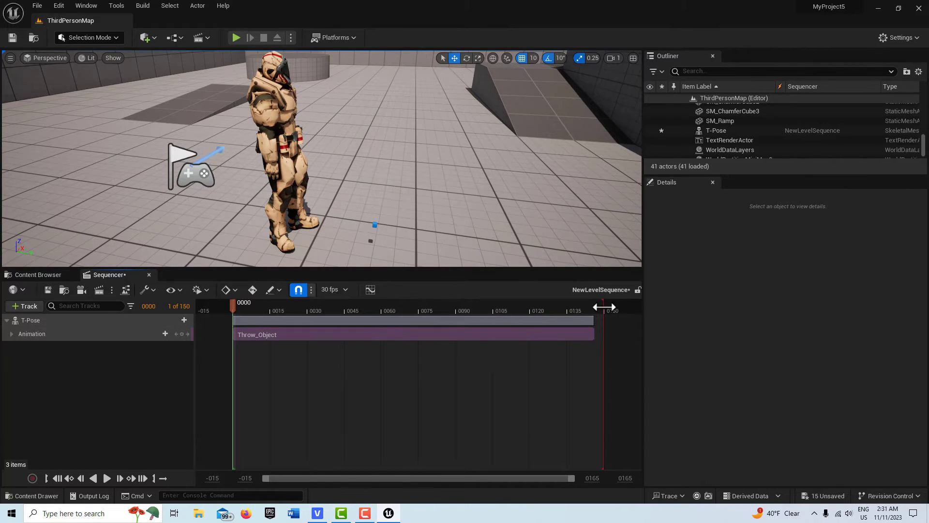
pyautogui.moveTo(604, 306); pyautogui.dragTo(596, 307)
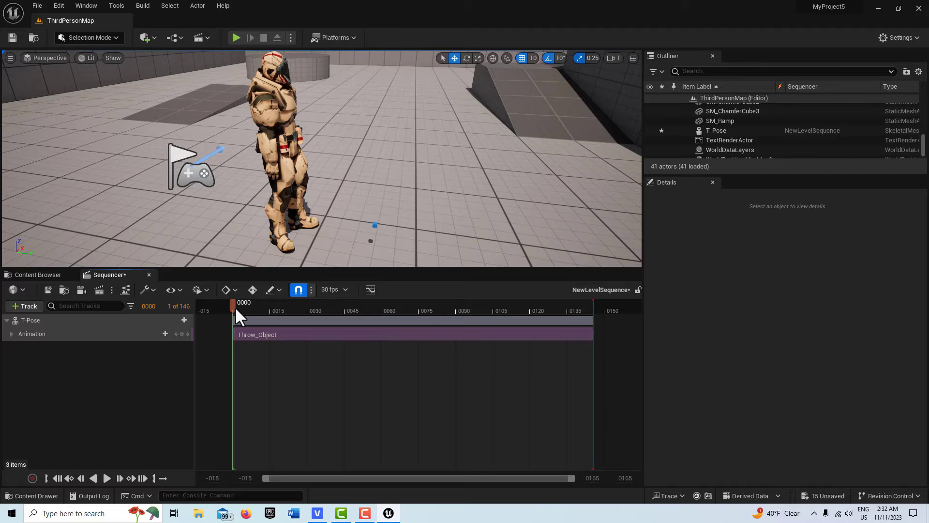
pyautogui.click(374, 225)
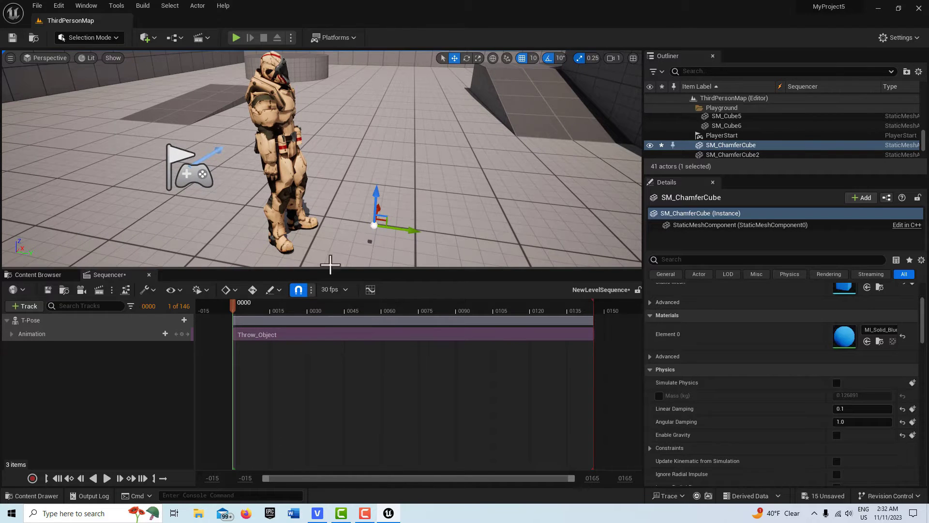
# - Scrub the timeline to about frame 32 and frame the view on the cube by the character's legs
pyautogui.moveTo(233, 304); pyautogui.dragTo(312, 313)
pyautogui.moveTo(319, 253); pyautogui.dragTo(295, 169, button='right')
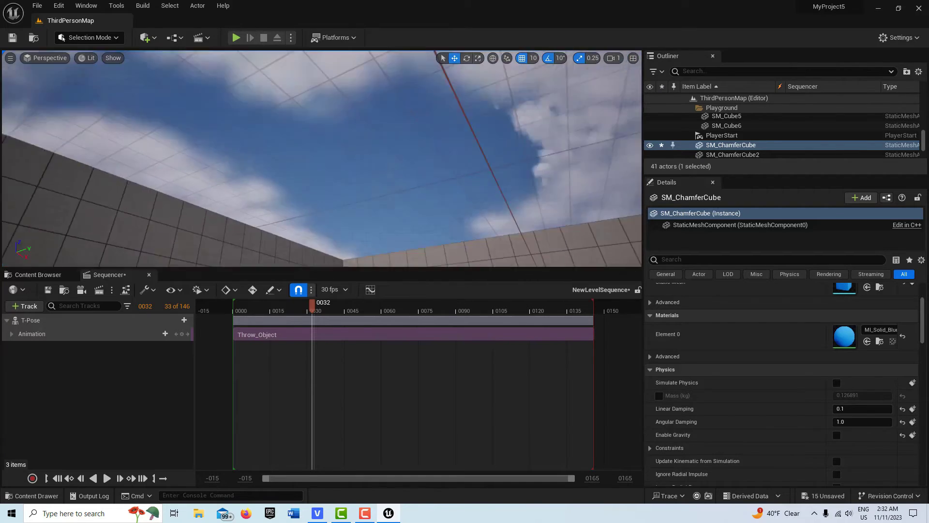
pyautogui.moveTo(322, 208); pyautogui.dragTo(337, 288, button='right')
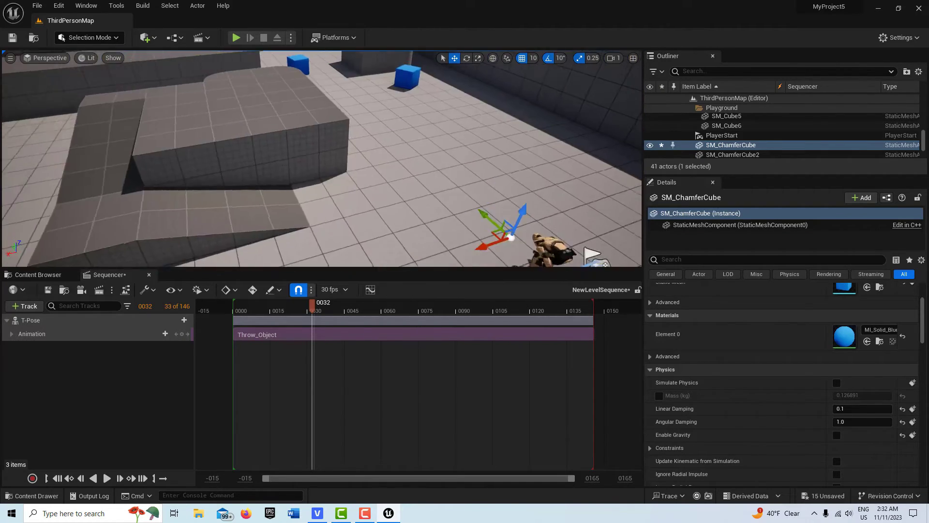
pyautogui.moveTo(337, 194); pyautogui.dragTo(426, 242, button='right')
pyautogui.scroll(-4, 388, 200)
pyautogui.scroll(-1, 378, 220)
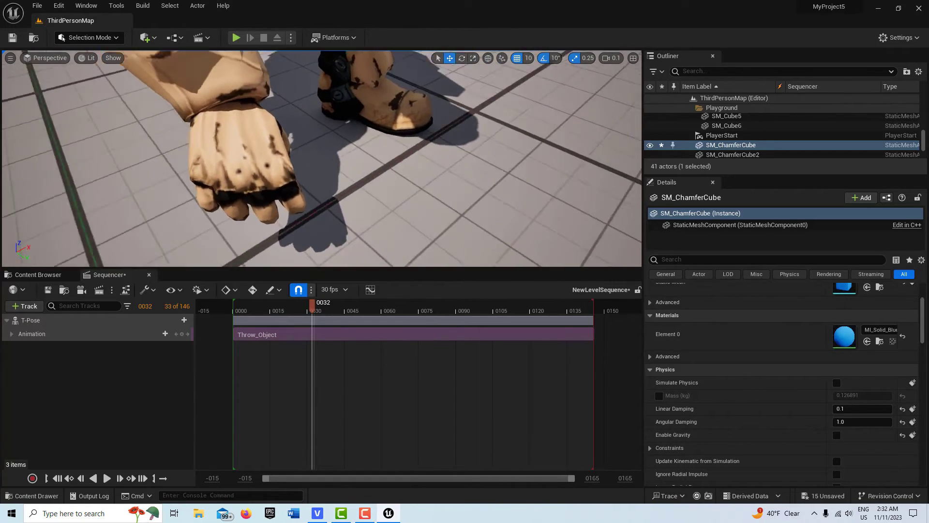
pyautogui.moveTo(329, 300); pyautogui.dragTo(321, 250, button='right')
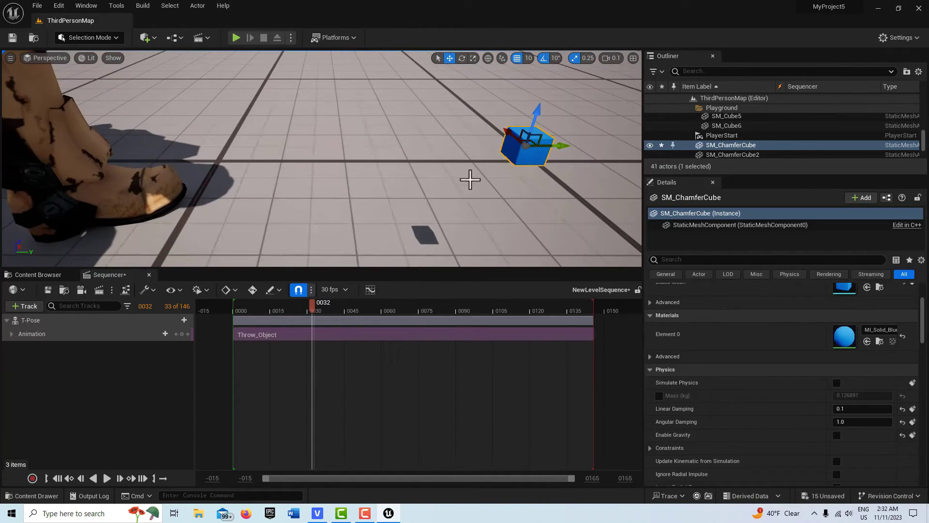
# - Slide the cube along Y toward the character and turn off rotation and grid snapping
pyautogui.moveTo(568, 143); pyautogui.dragTo(357, 154)
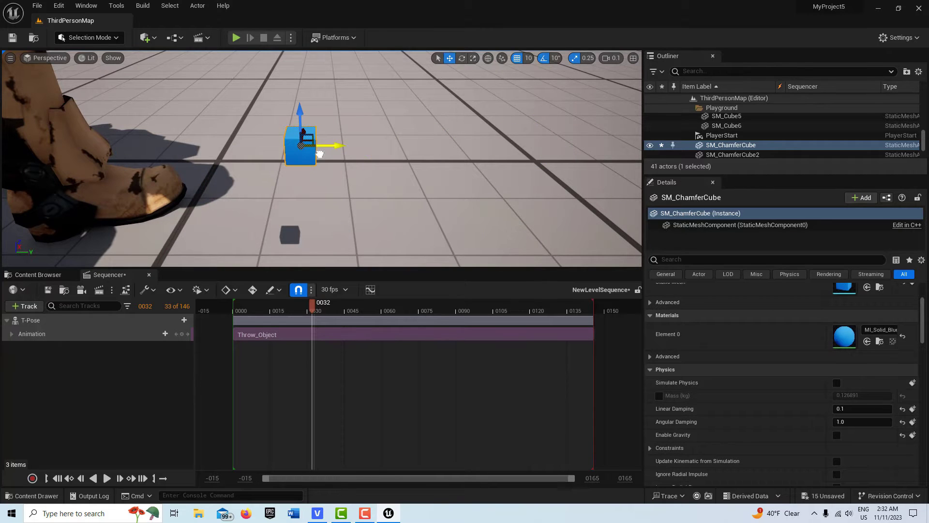
pyautogui.click(544, 58)
pyautogui.click(517, 59)
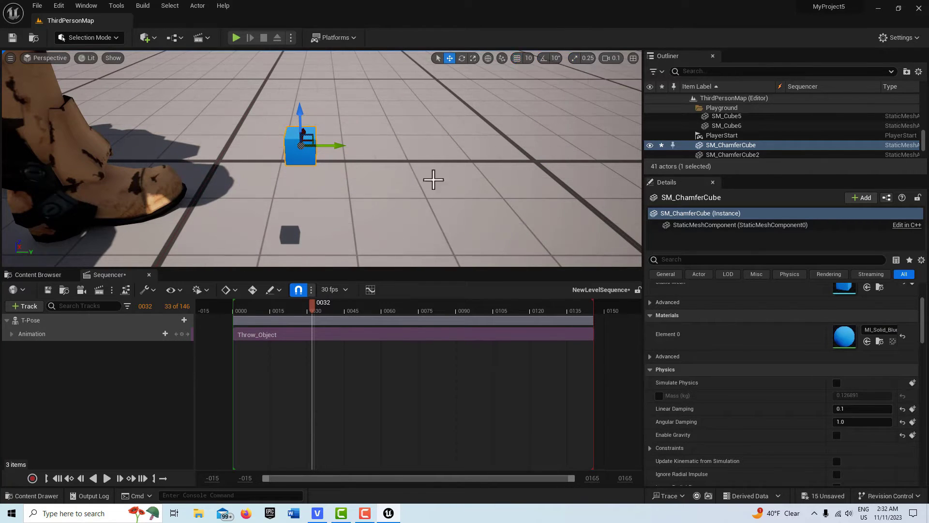
# - Disable grid snapping and move the cube toward the right hand, up to hand height
pyautogui.click(298, 290)
pyautogui.moveTo(321, 143); pyautogui.dragTo(260, 150)
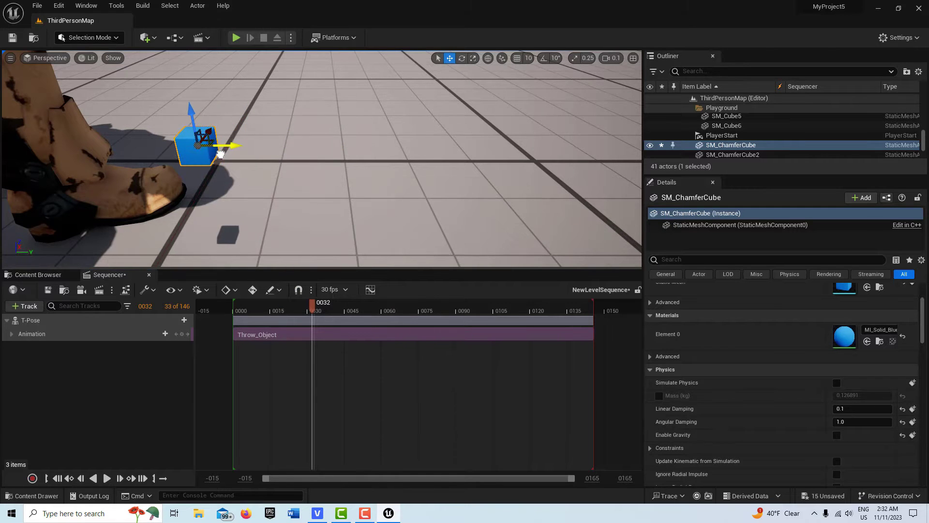
pyautogui.moveTo(220, 154); pyautogui.dragTo(86, 137, button='right')
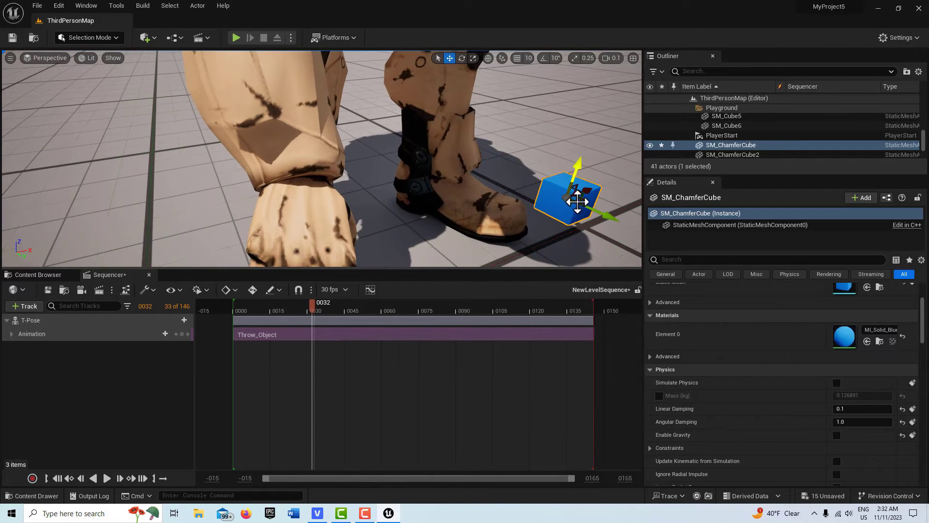
pyautogui.moveTo(589, 189); pyautogui.dragTo(550, 204)
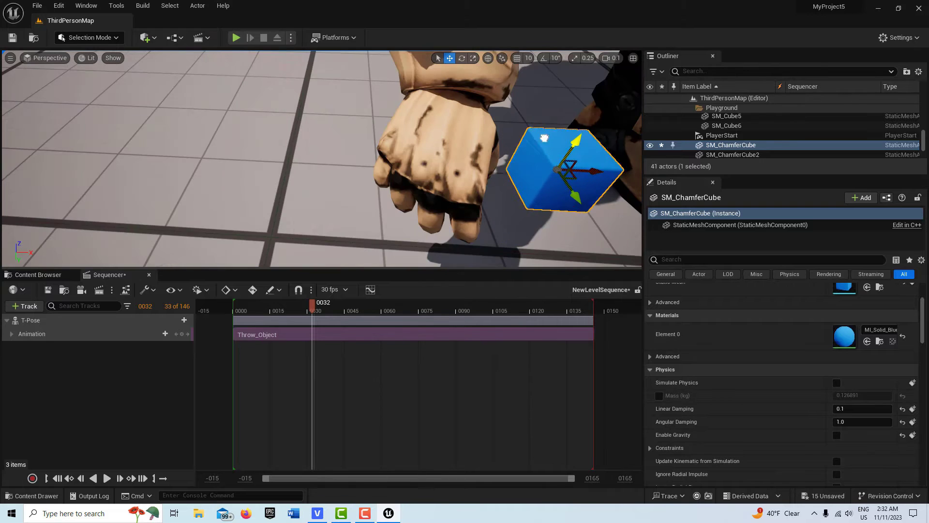
pyautogui.moveTo(545, 136); pyautogui.dragTo(539, 111)
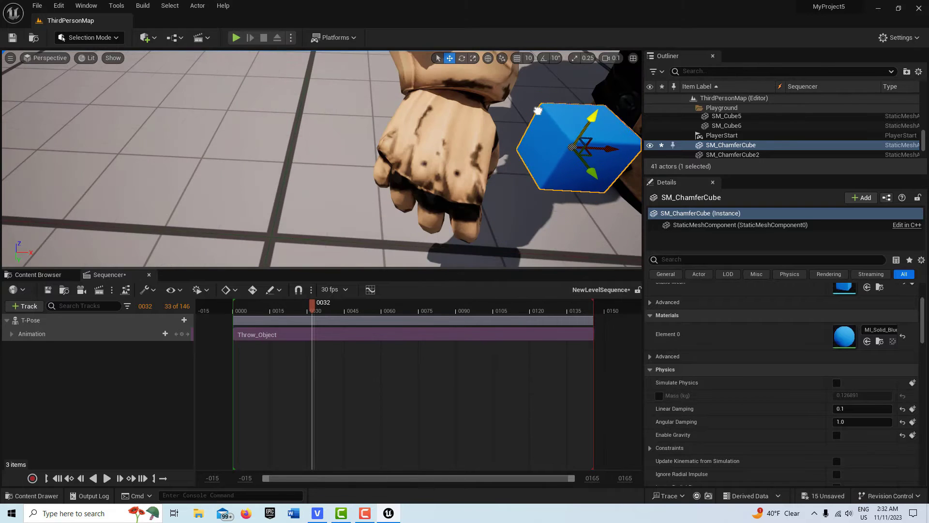
pyautogui.moveTo(613, 138)
pyautogui.mouseDown(button='right')
pyautogui.moveTo(533, 136)
pyautogui.moveTo(613, 139)
pyautogui.mouseUp(button='right')
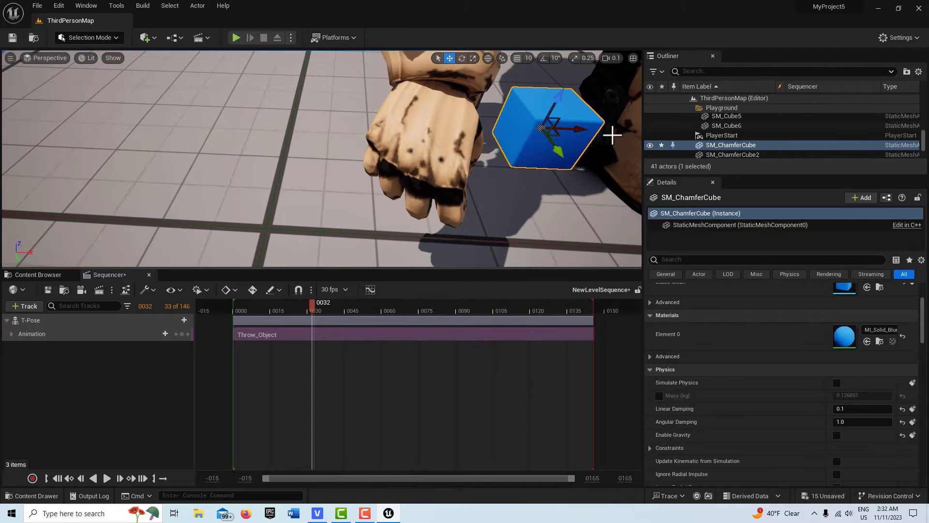
# - Fine-tune the cube over the wrist and lower it into the clenched right fist
pyautogui.moveTo(589, 130); pyautogui.dragTo(407, 75)
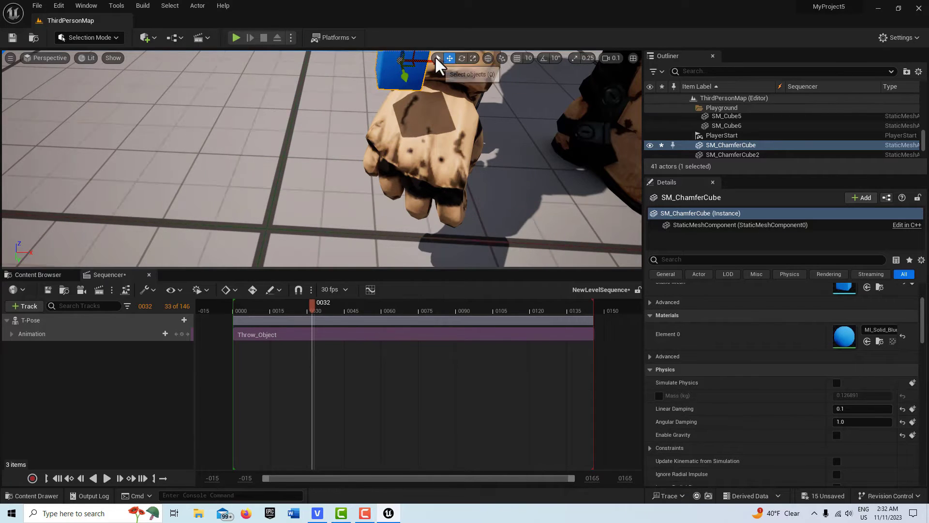
pyautogui.moveTo(467, 108); pyautogui.dragTo(474, 127, button='right')
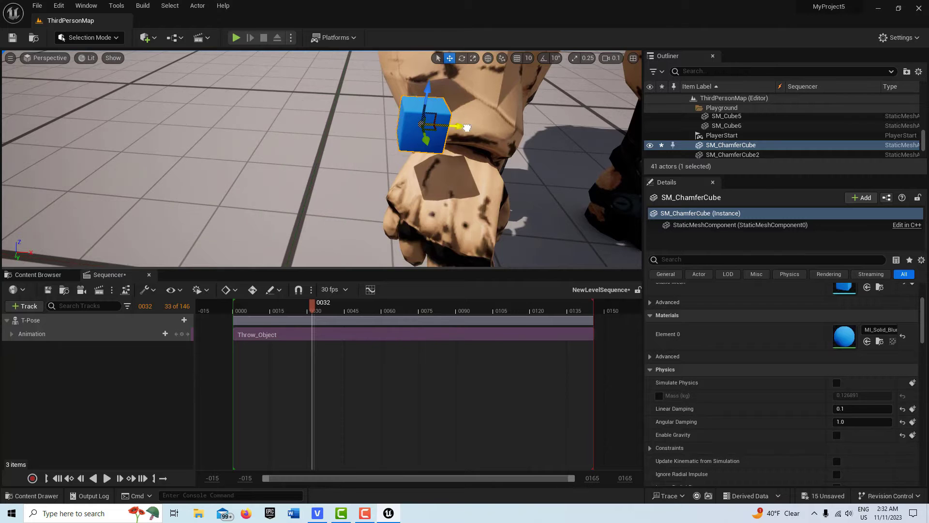
pyautogui.moveTo(467, 127); pyautogui.dragTo(498, 130)
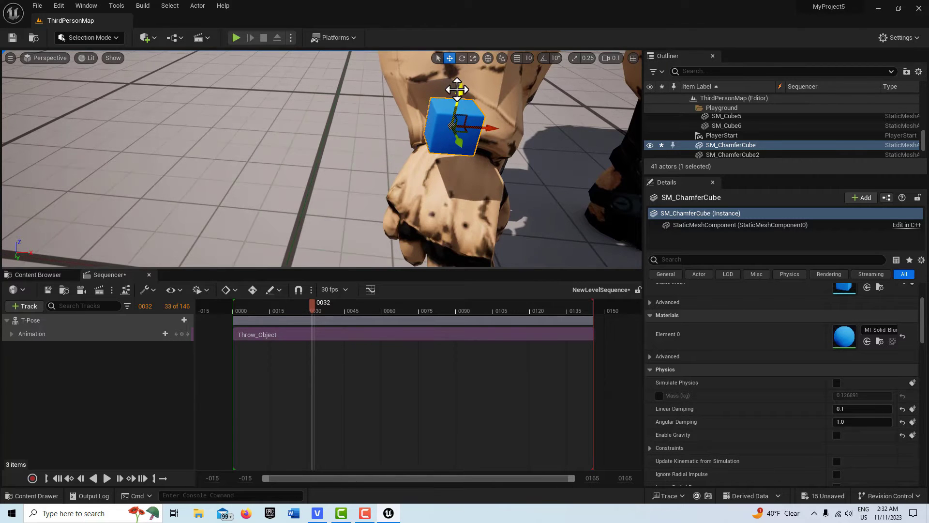
pyautogui.moveTo(456, 89); pyautogui.dragTo(464, 133)
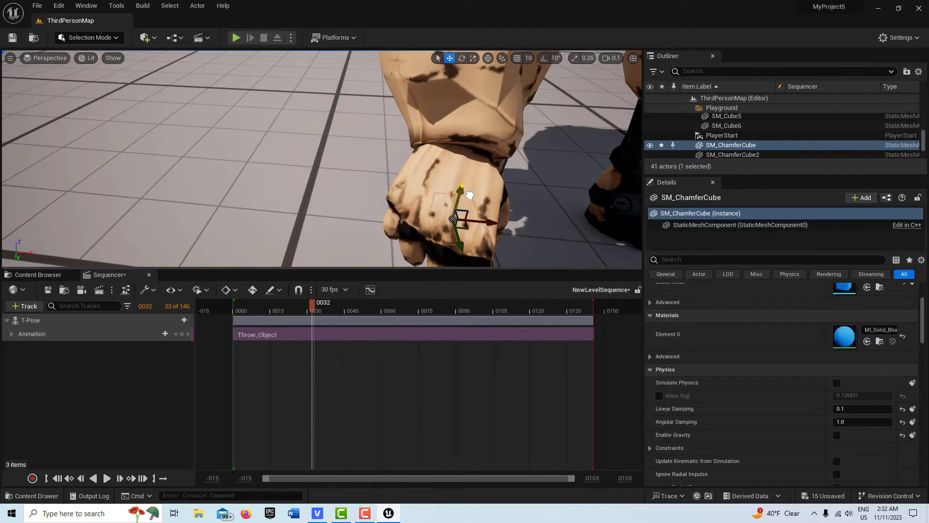
# - Orbit and fly the view to inspect the cube held in the character's right fist
pyautogui.moveTo(517, 233); pyautogui.dragTo(450, 215, button='right')
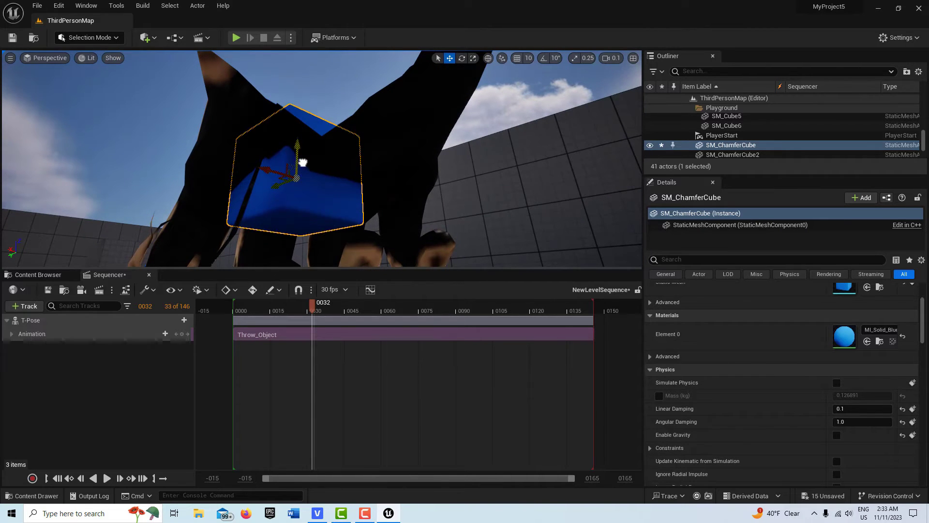
pyautogui.moveTo(310, 213); pyautogui.dragTo(329, 173, button='right')
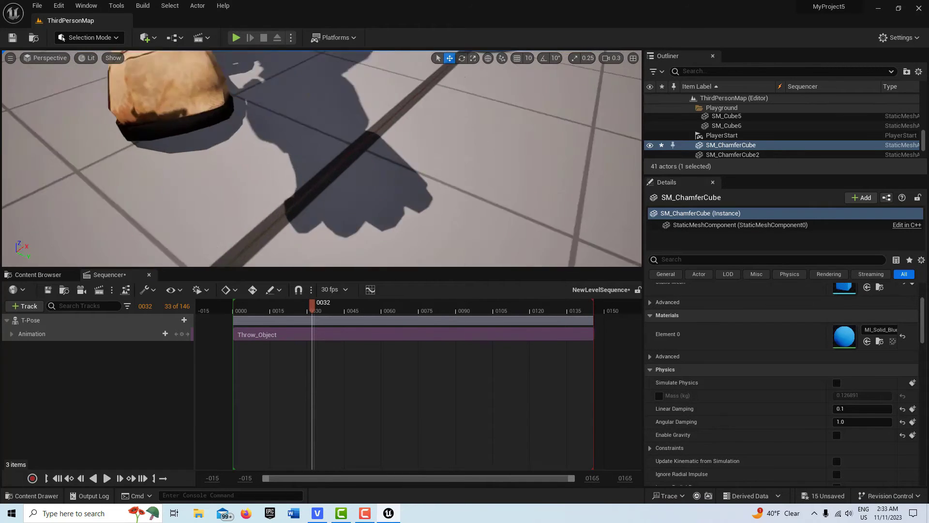
pyautogui.moveTo(322, 193); pyautogui.dragTo(322, 121, button='right')
pyautogui.scroll(-1, 321, 158)
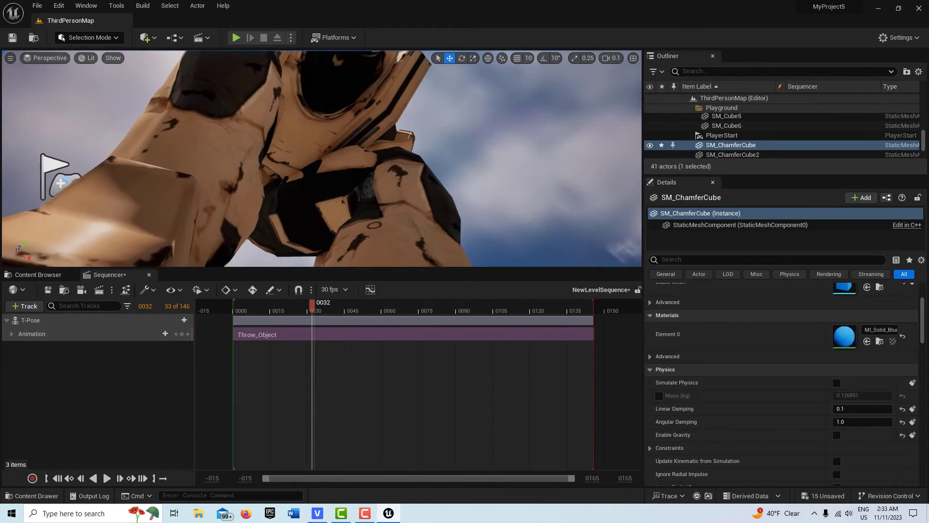
pyautogui.moveTo(322, 158); pyautogui.dragTo(194, 213, button='right')
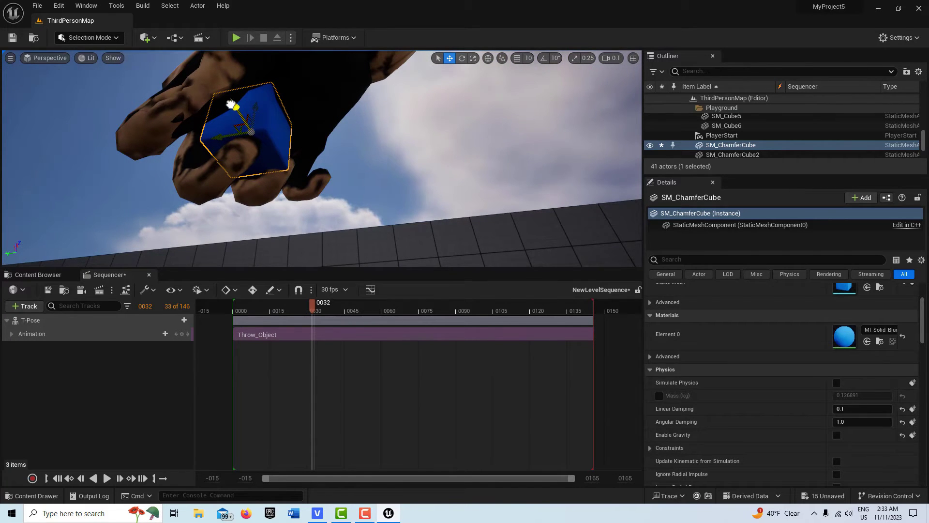
pyautogui.moveTo(321, 159); pyautogui.dragTo(469, 262, button='right')
pyautogui.scroll(1, 271, 145)
pyautogui.scroll(-1, 474, 249)
pyautogui.moveTo(353, 213); pyautogui.dragTo(278, 124, button='right')
pyautogui.moveTo(322, 147); pyautogui.dragTo(322, 168, button='right')
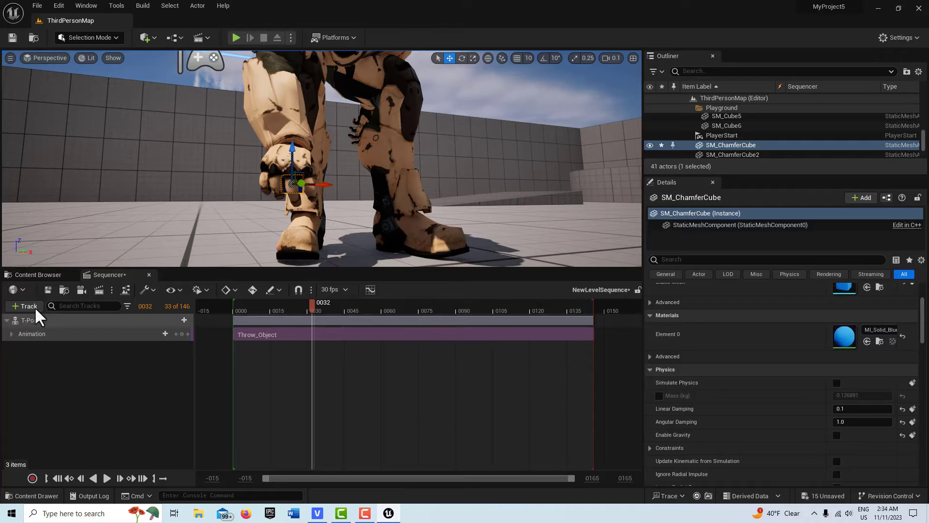
# - Add SM_ChamferCube to the level sequence via Actor To Sequencer
pyautogui.click(19, 306)
pyautogui.moveTo(56, 321)
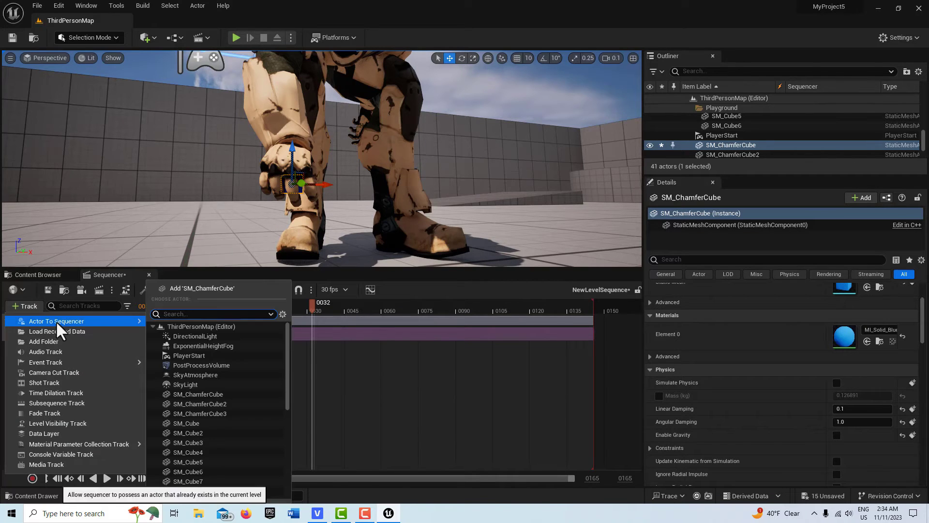
pyautogui.click(203, 288)
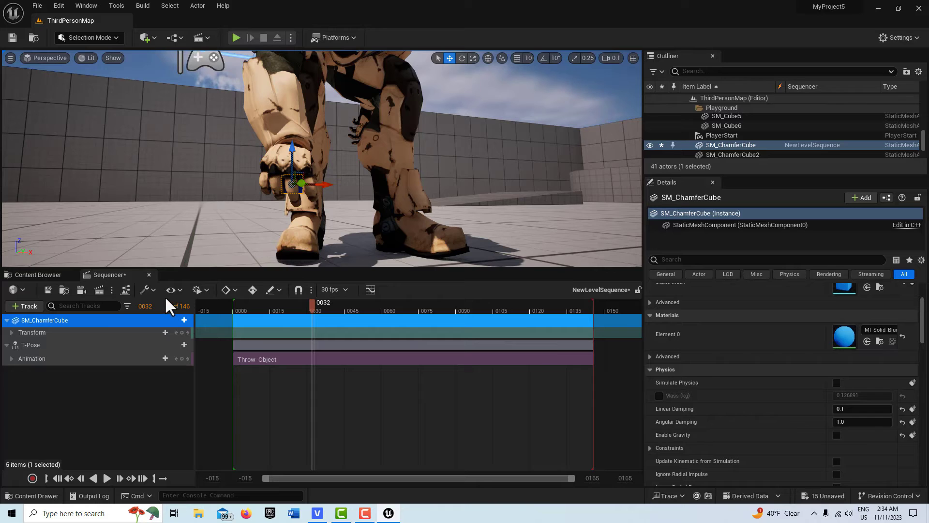
# - Attach SM_ChamferCube to the T-Pose's RightHand bone from frame 32, using Preserve Current
pyautogui.click(185, 320)
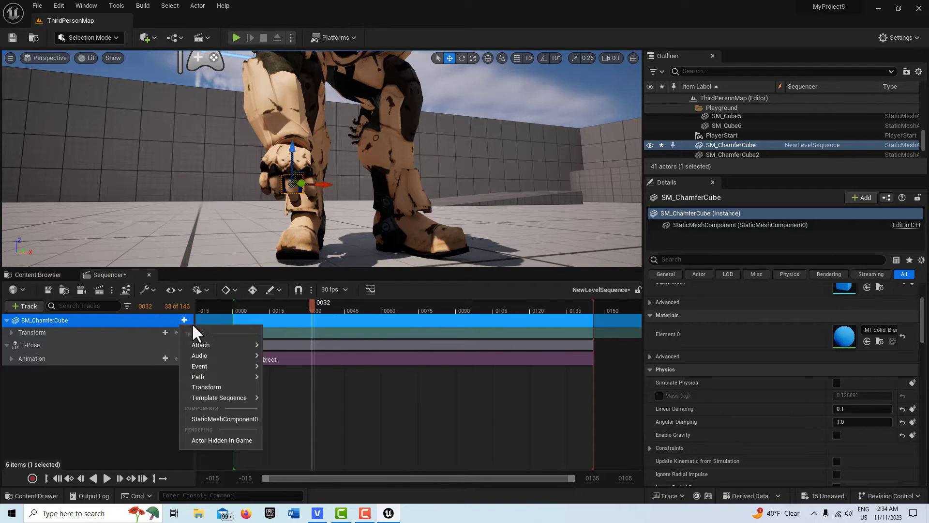
pyautogui.moveTo(212, 342)
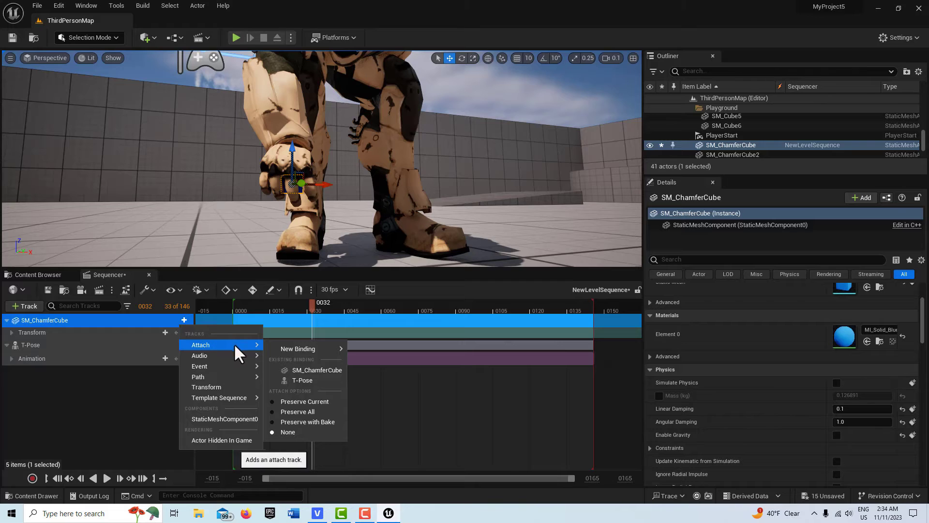
pyautogui.click(269, 400)
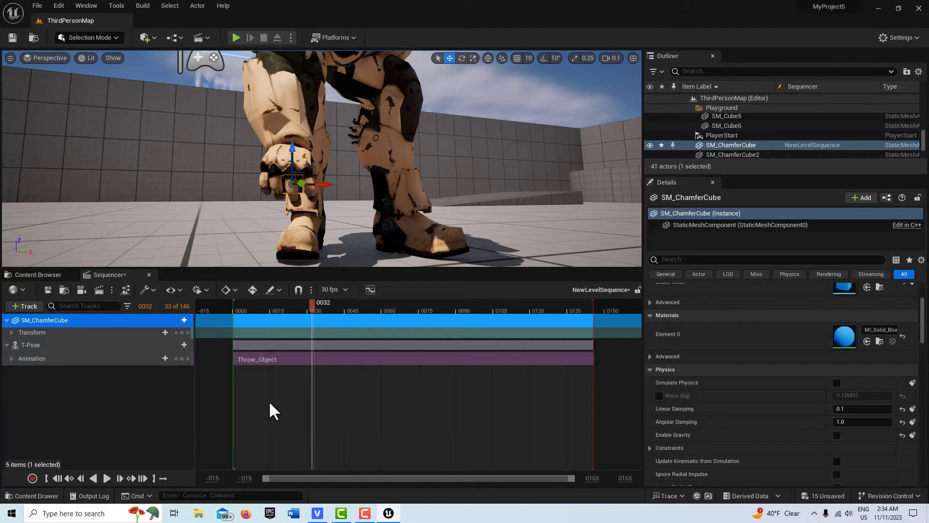
pyautogui.click(184, 320)
pyautogui.moveTo(209, 343)
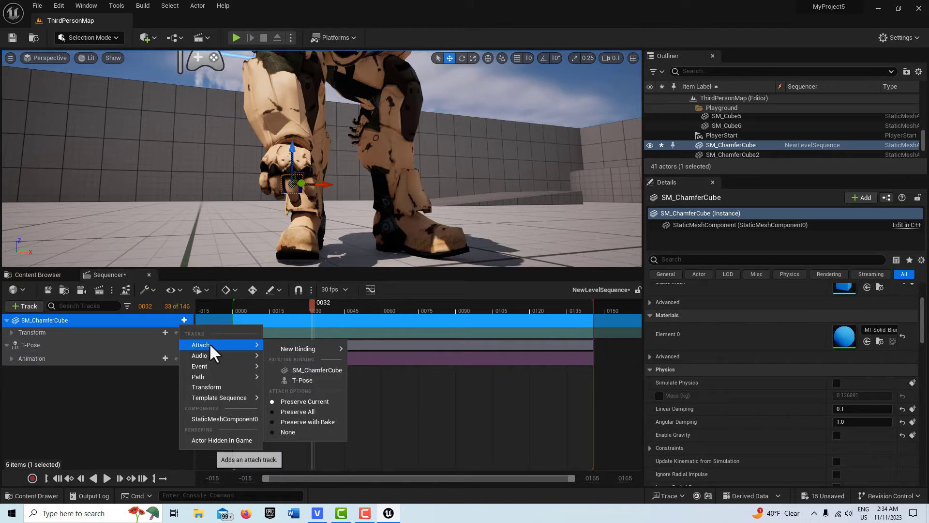
pyautogui.click(302, 380)
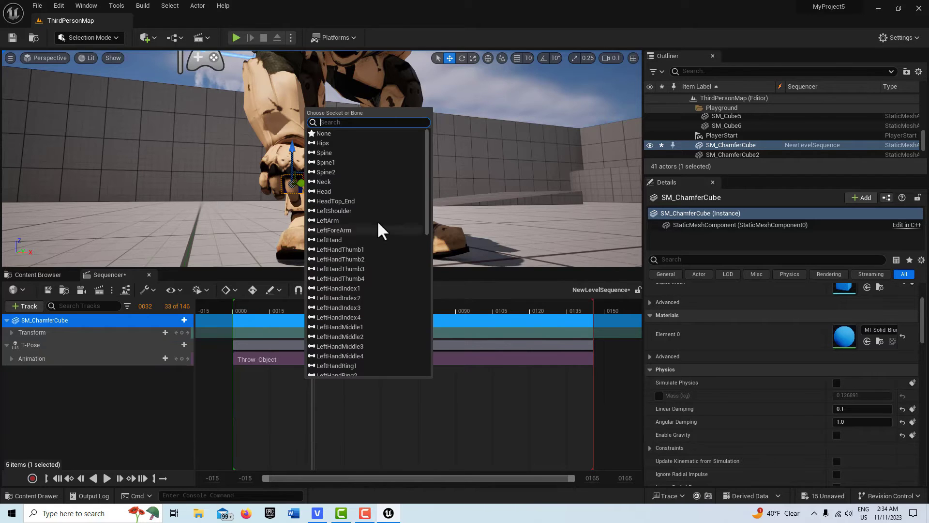
pyautogui.moveTo(427, 178); pyautogui.dragTo(422, 286)
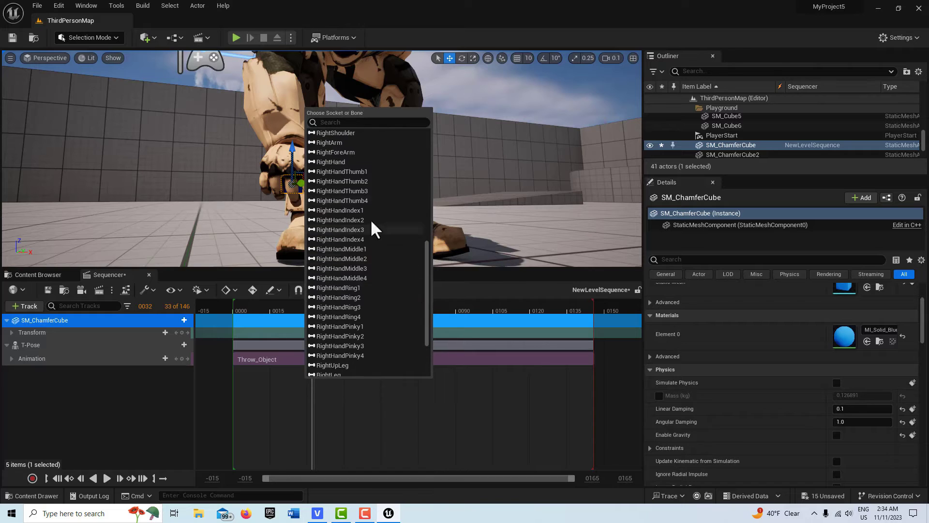
pyautogui.click(340, 163)
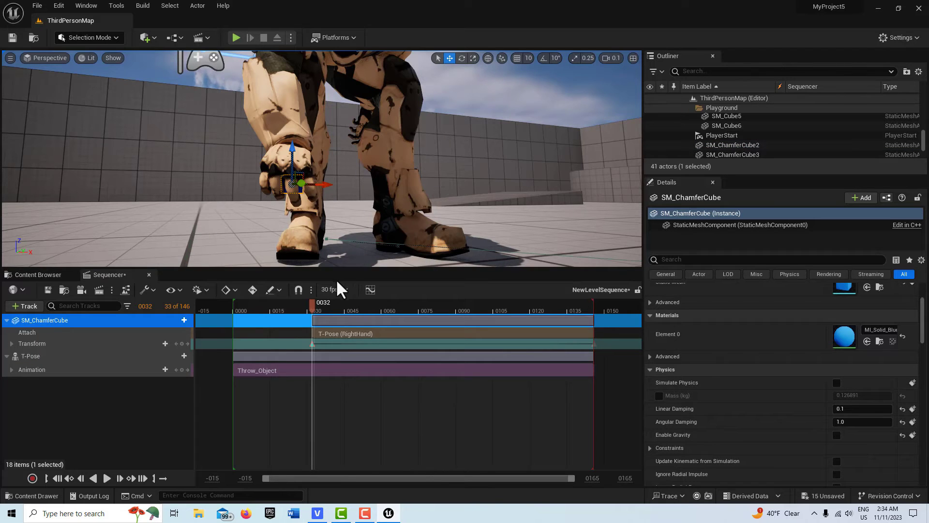
pyautogui.moveTo(314, 213); pyautogui.dragTo(368, 198, button='right')
pyautogui.scroll(1, 213, 204)
pyautogui.press('s')
pyautogui.press('w')
pyautogui.moveTo(276, 226); pyautogui.dragTo(295, 234, button='right')
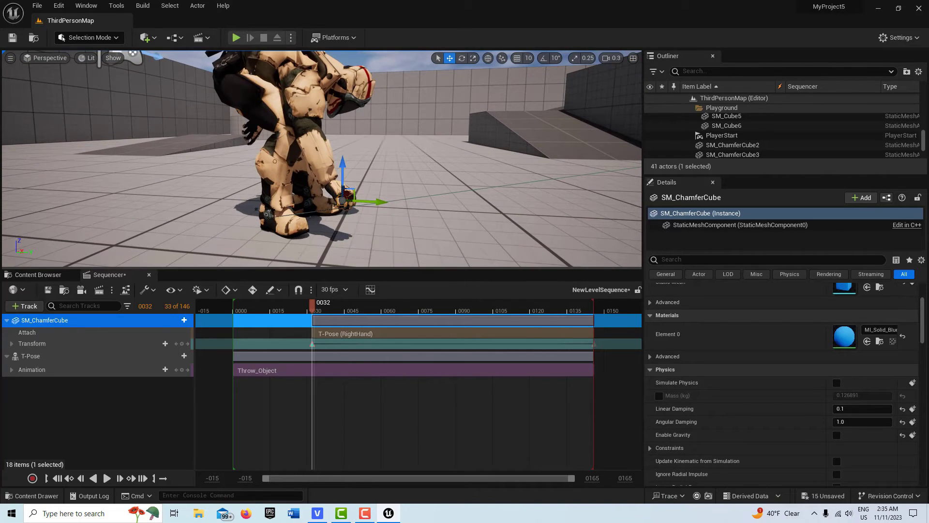
pyautogui.click(54, 476)
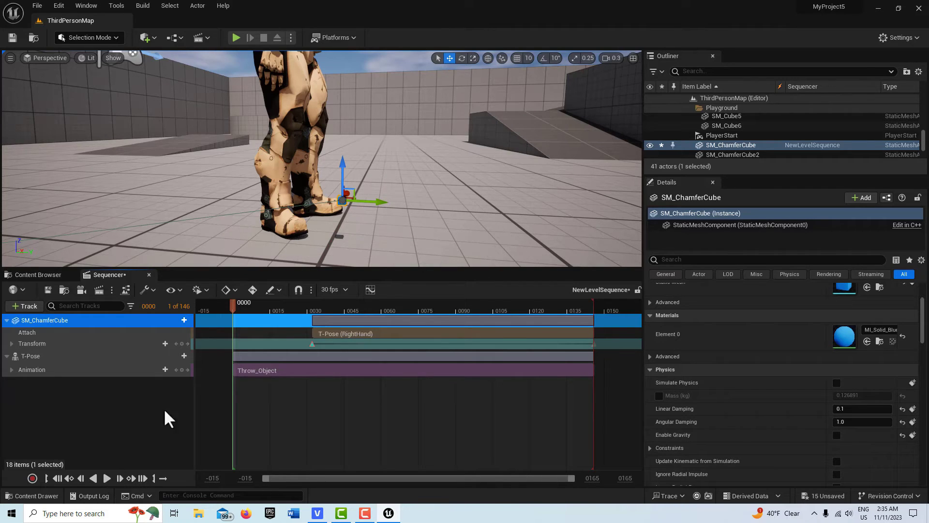
pyautogui.click(342, 201)
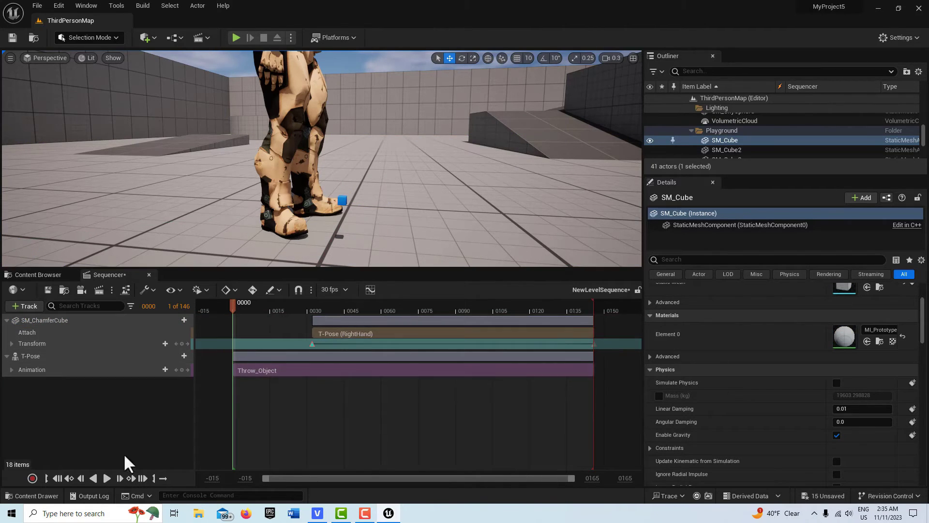
pyautogui.click(107, 478)
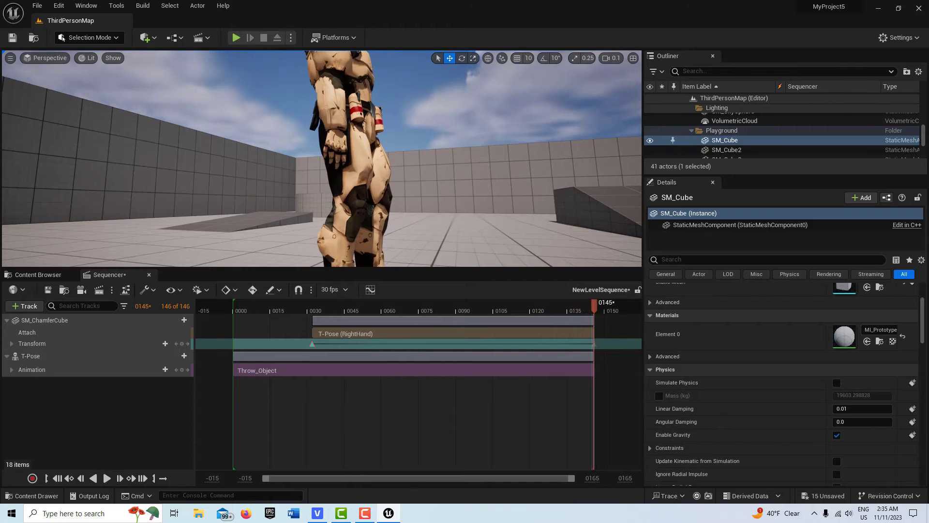
pyautogui.moveTo(322, 160)
pyautogui.mouseDown(button='right')
pyautogui.moveTo(365, 160)
pyautogui.moveTo(342, 180)
pyautogui.moveTo(351, 183)
pyautogui.moveTo(341, 144)
pyautogui.moveTo(349, 145)
pyautogui.moveTo(309, 162)
pyautogui.mouseUp(button='right')
pyautogui.press('s')
pyautogui.scroll(3, 354, 166)
pyautogui.press('d')
pyautogui.press('w')
pyautogui.press('w')
pyautogui.moveTo(548, 212)
pyautogui.mouseDown(button='right')
pyautogui.moveTo(573, 213)
pyautogui.moveTo(548, 212)
pyautogui.mouseUp(button='right')
pyautogui.press('s')
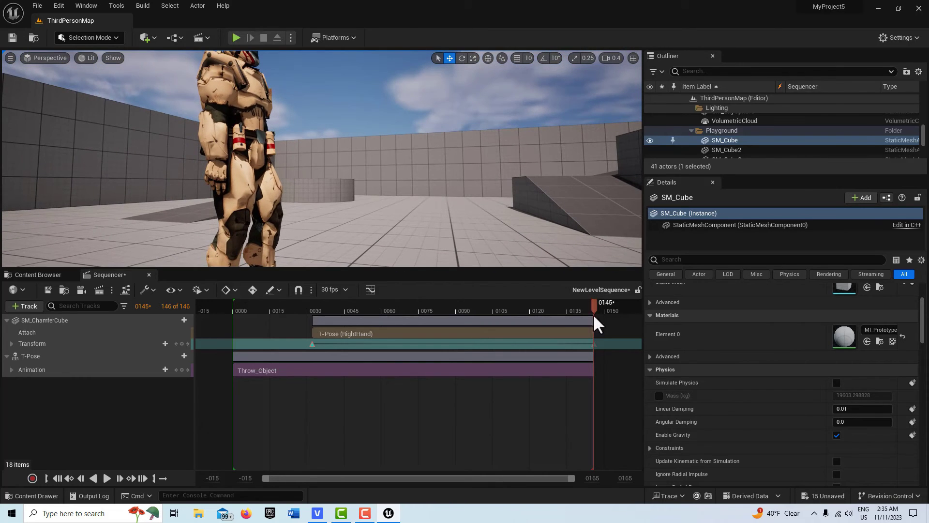
pyautogui.moveTo(592, 304); pyautogui.dragTo(336, 262)
pyautogui.moveTo(415, 193); pyautogui.dragTo(401, 198, button='right')
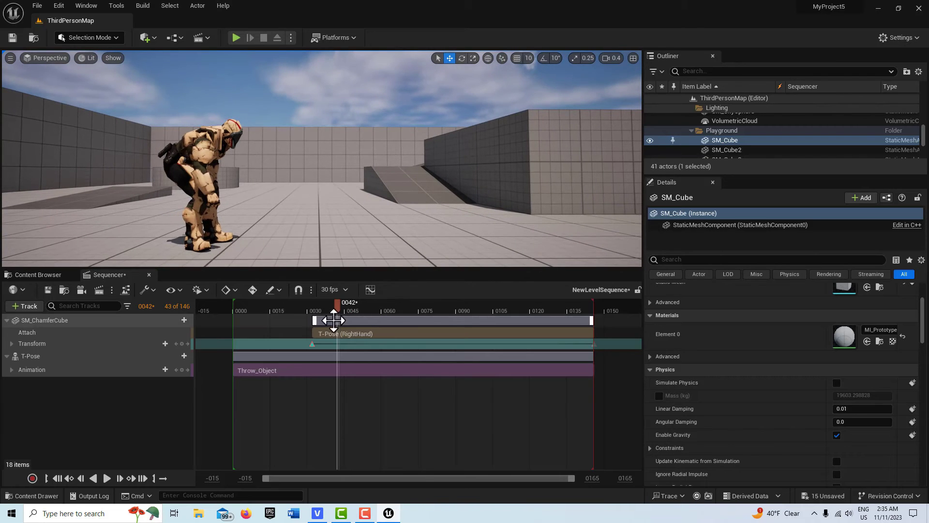
# - Scrub the playhead forward to frame 71, where the cube should be released
pyautogui.moveTo(338, 303); pyautogui.dragTo(410, 301)
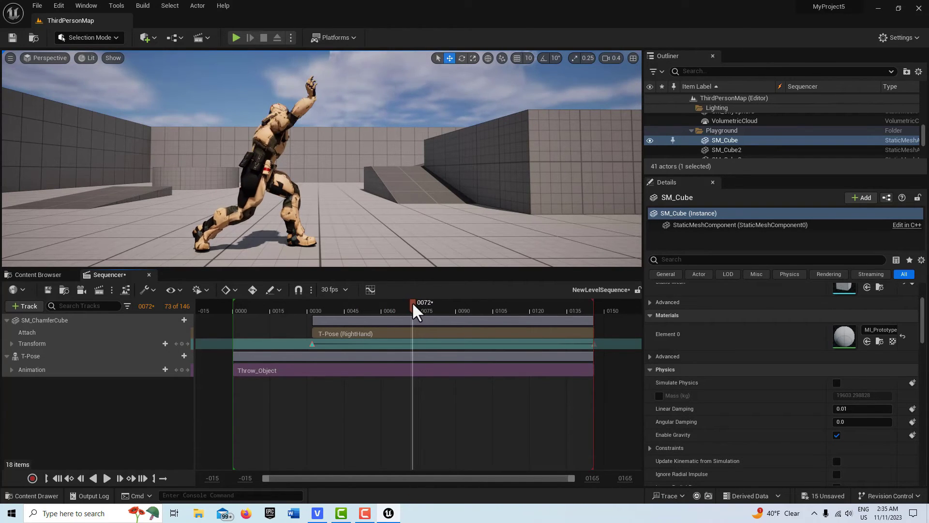
pyautogui.moveTo(412, 303); pyautogui.dragTo(420, 304)
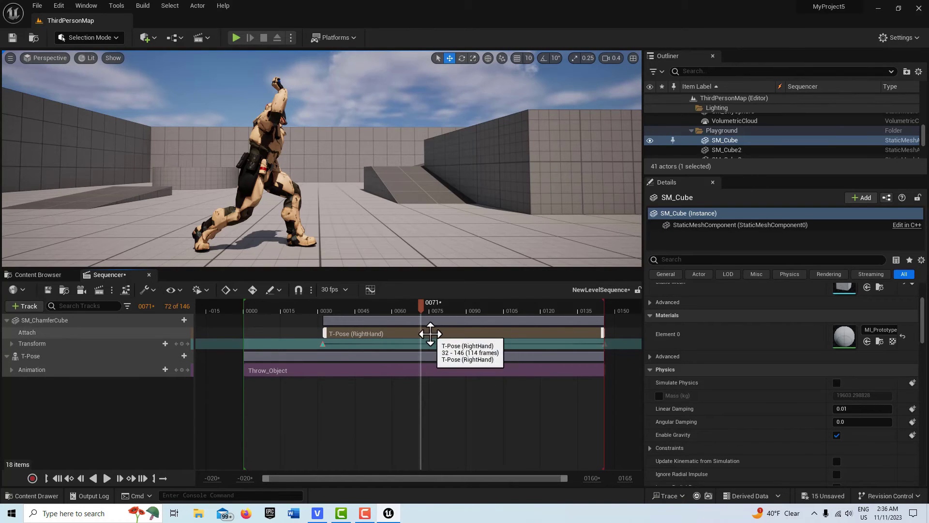
# - Trim the RightHand attach section at frame 71 with Preserve, then jump to the sequence end
pyautogui.click(419, 333)
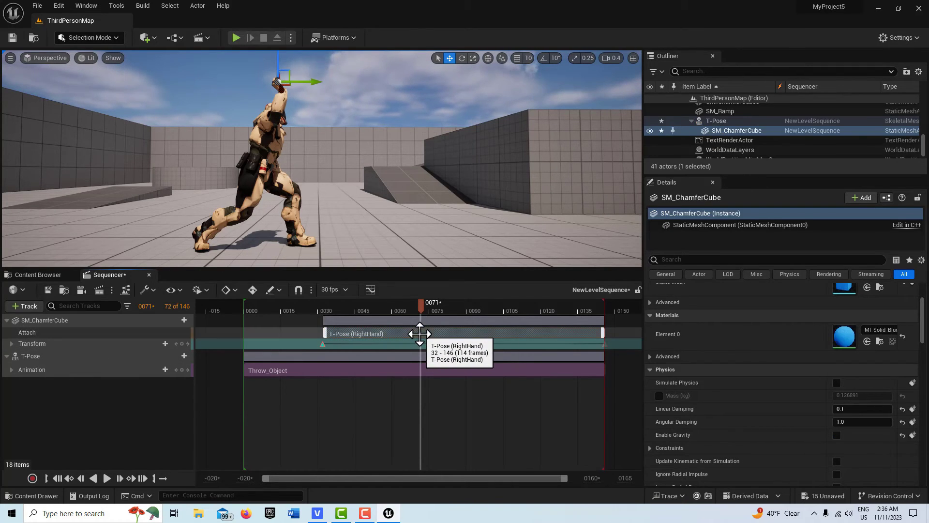
pyautogui.rightClick(419, 334)
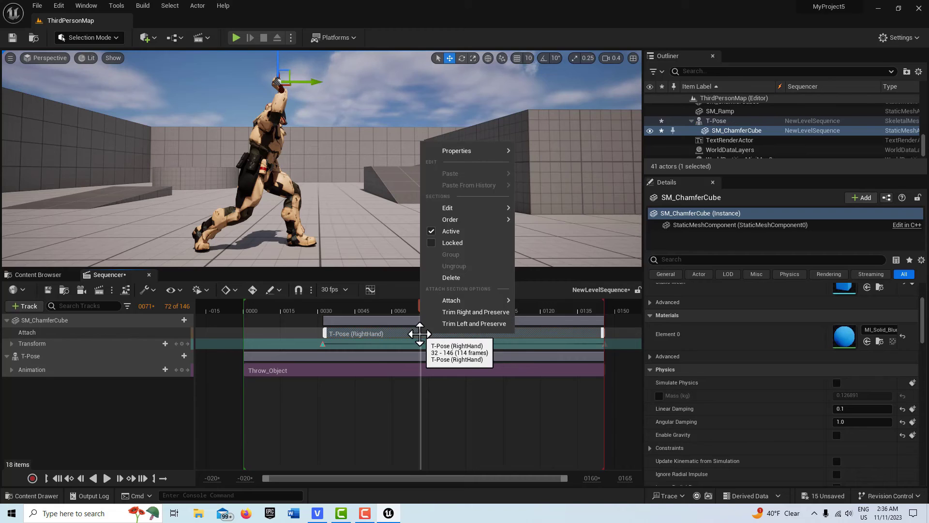
pyautogui.click(486, 312)
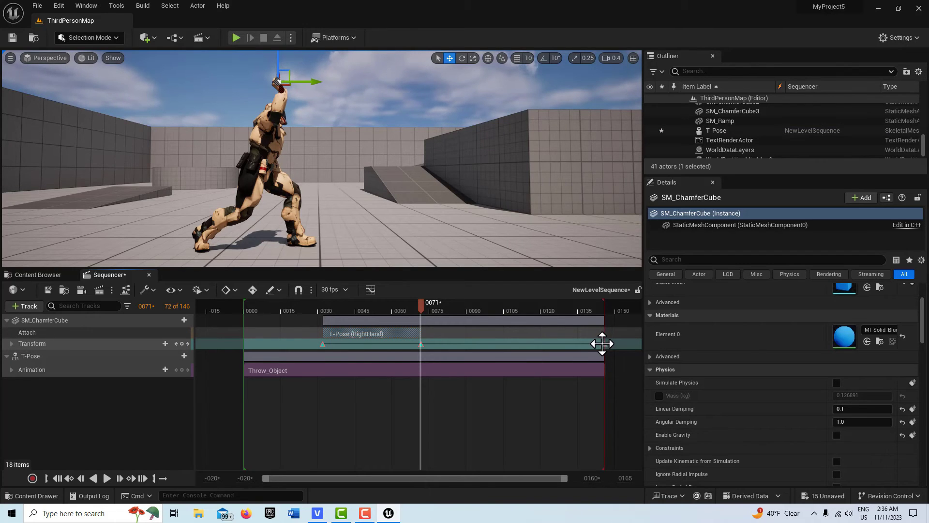
pyautogui.click(603, 343)
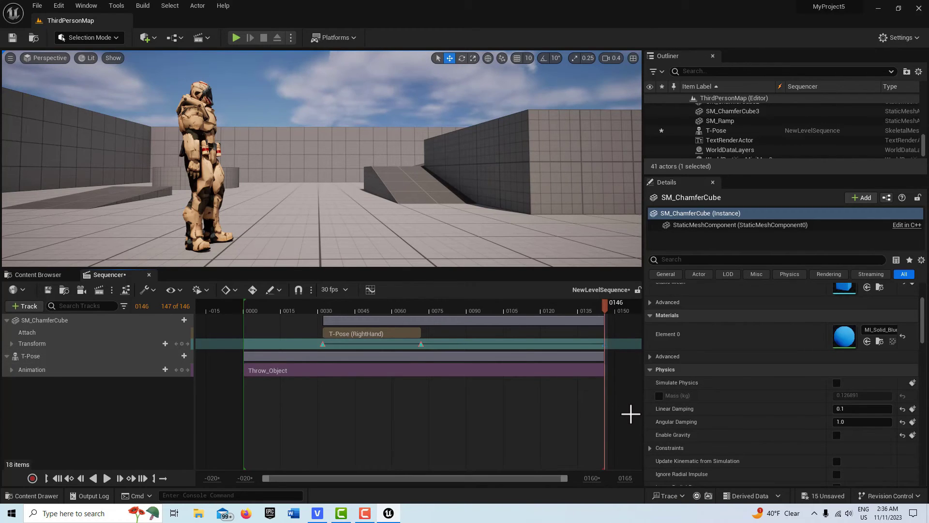
pyautogui.hotkey('ctrl', 'z')
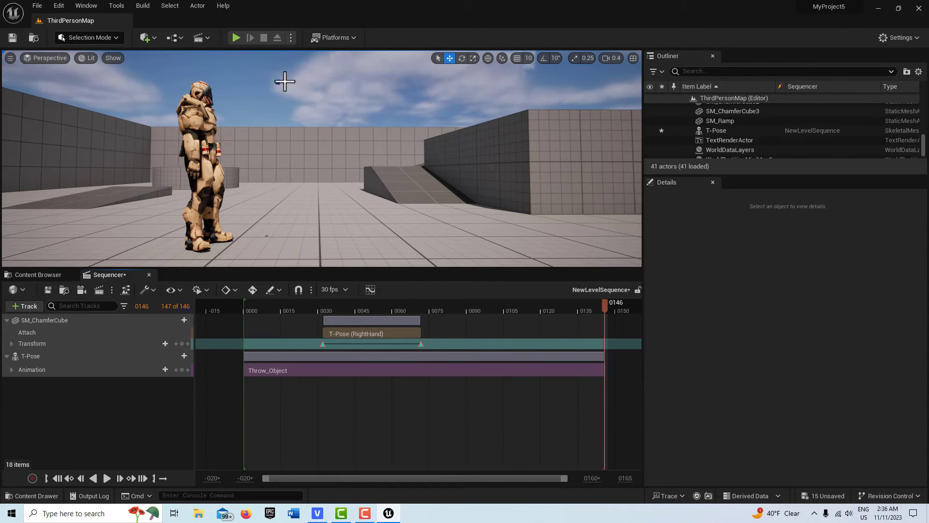
pyautogui.click(58, 477)
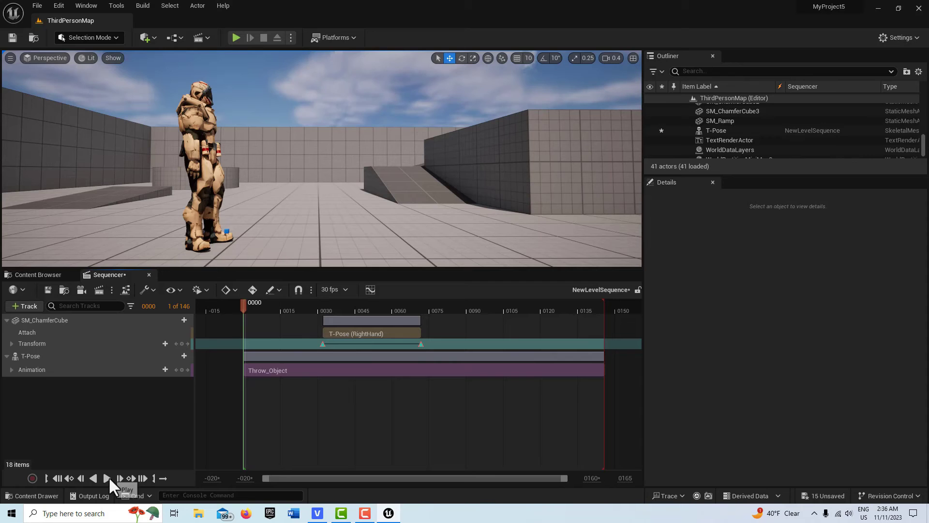
pyautogui.click(107, 477)
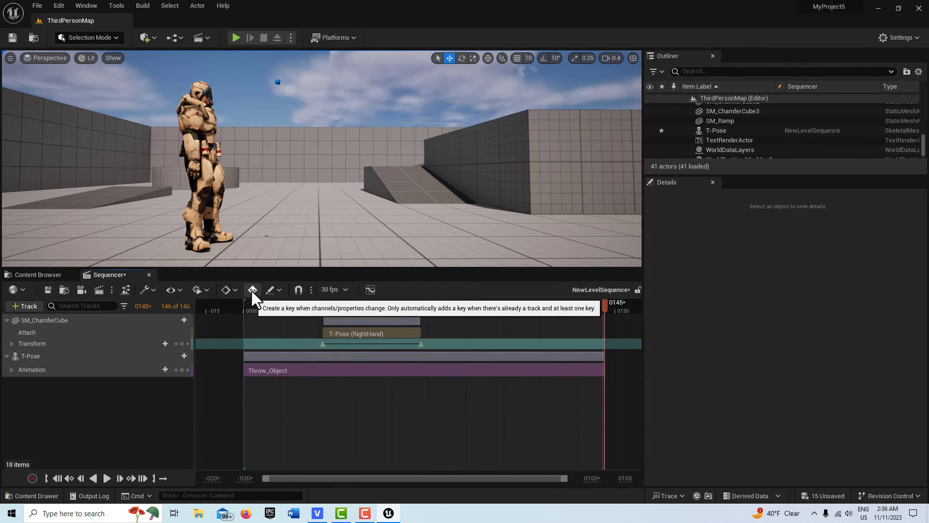
# - At frame 80 with Auto-Key on, drag the cube's Location Y to 2586
pyautogui.moveTo(602, 303); pyautogui.dragTo(443, 316)
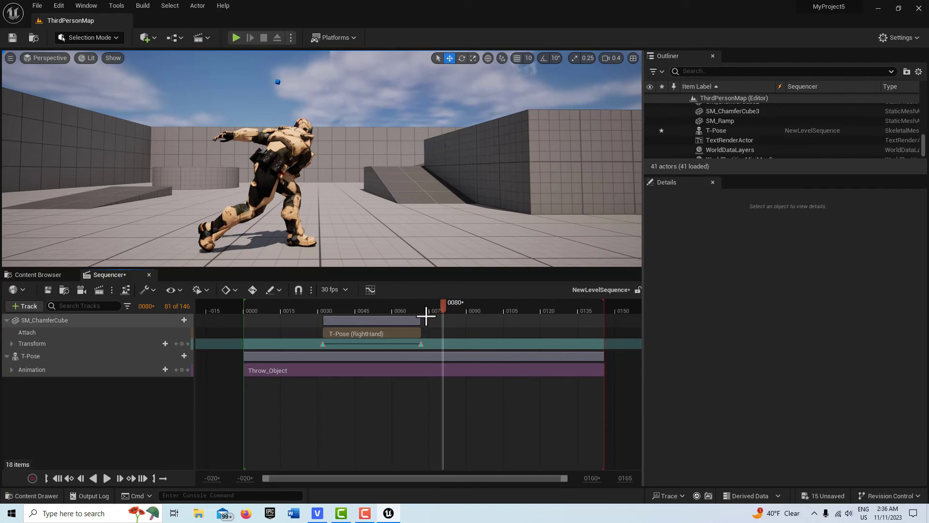
pyautogui.click(252, 290)
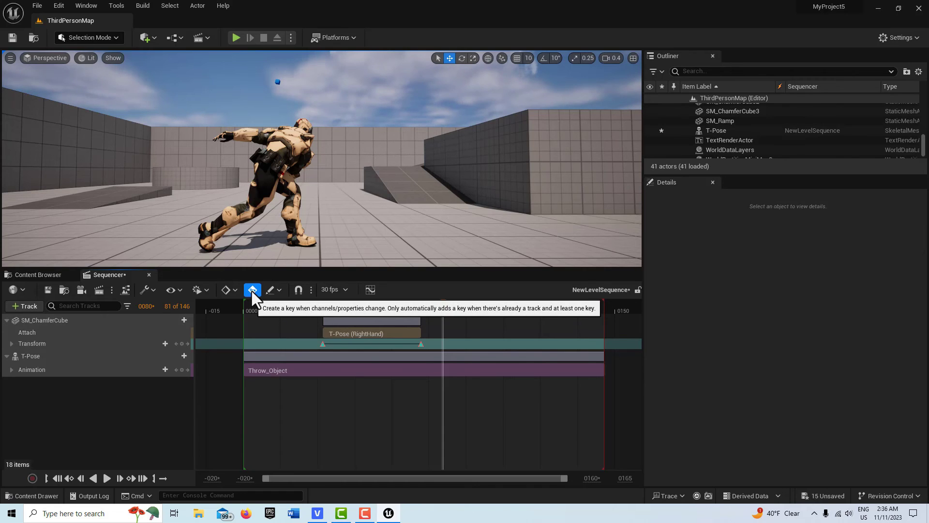
pyautogui.click(277, 83)
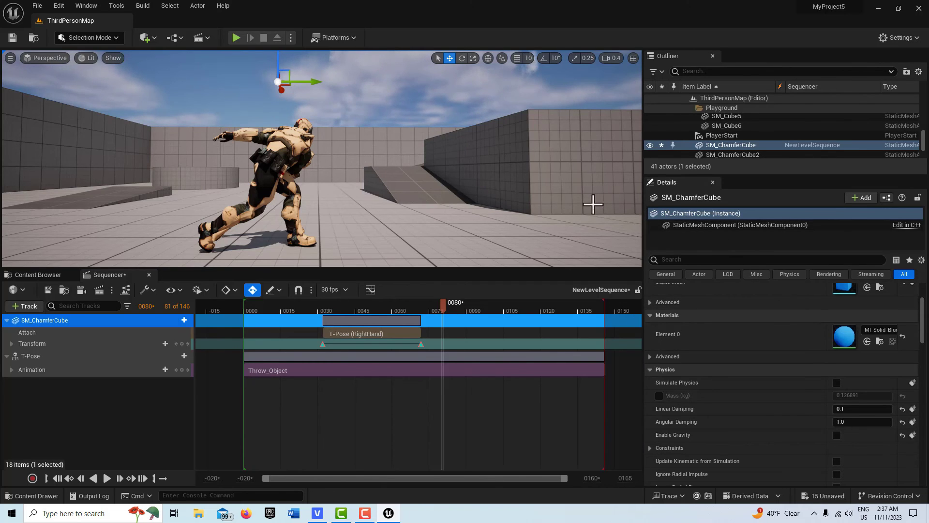
pyautogui.scroll(5, 783, 339)
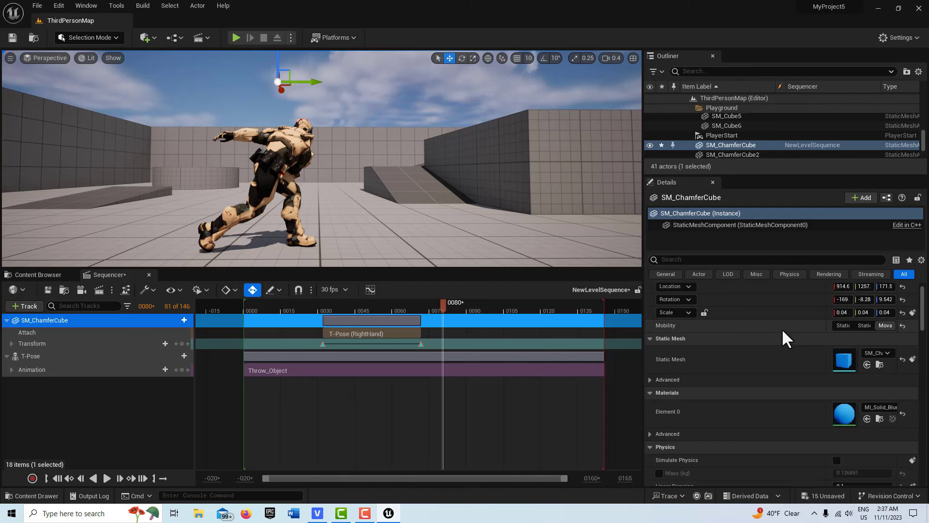
pyautogui.moveTo(864, 302); pyautogui.dragTo(900, 302)
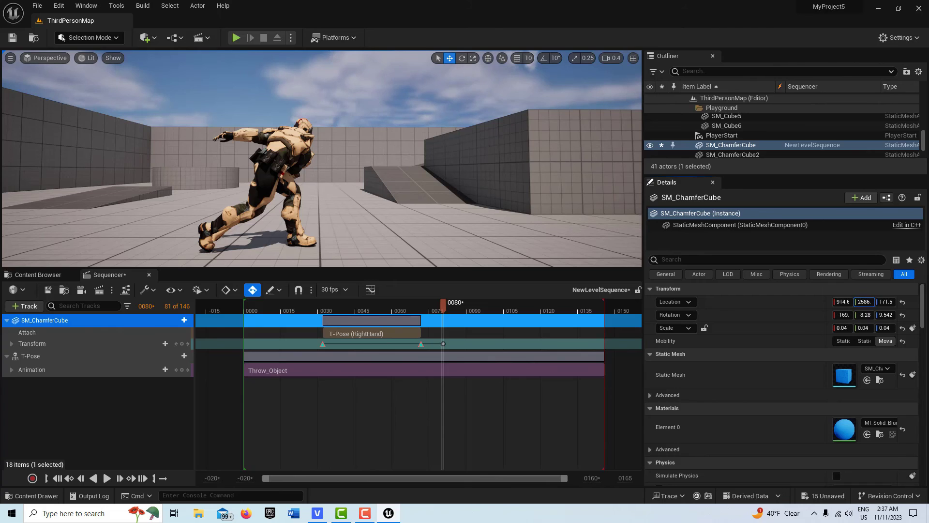
pyautogui.moveTo(865, 301); pyautogui.dragTo(866, 301)
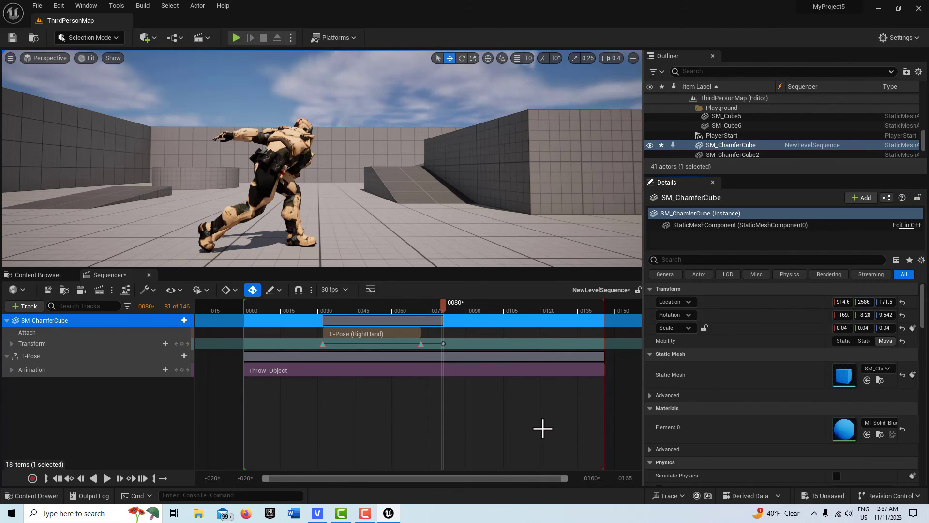
pyautogui.click(57, 478)
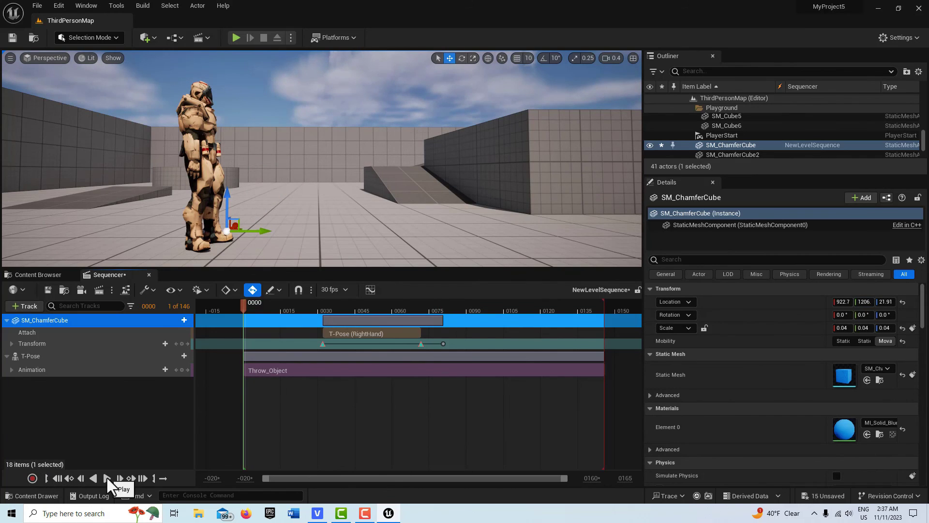
pyautogui.click(448, 217)
pyautogui.press('g')
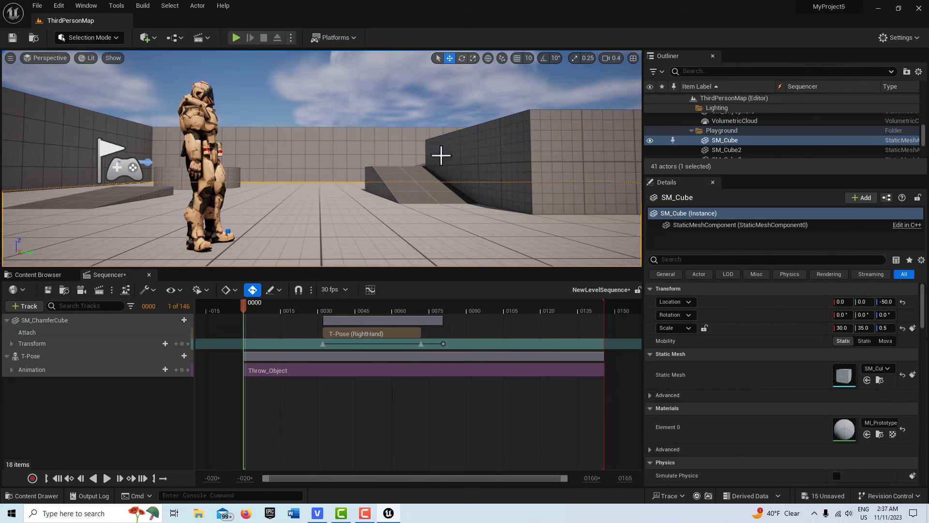
pyautogui.click(424, 132)
pyautogui.press('g')
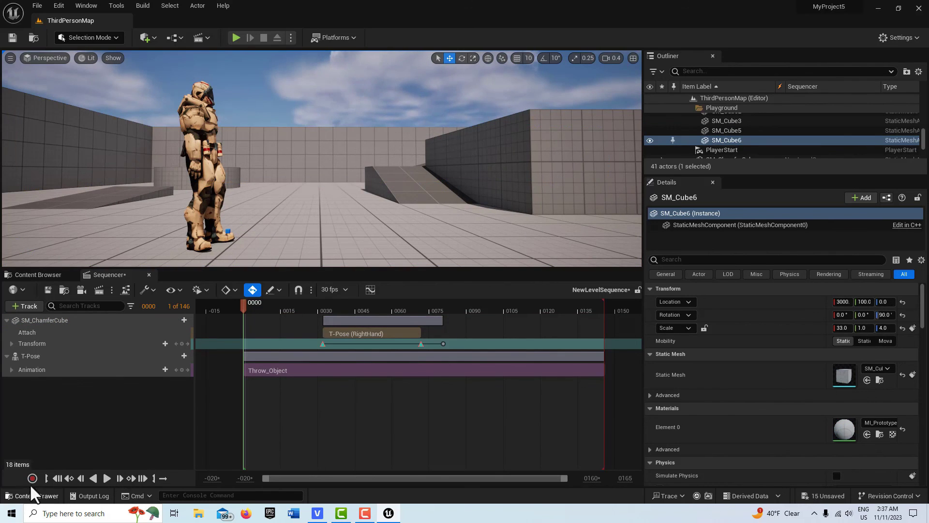
pyautogui.click(103, 480)
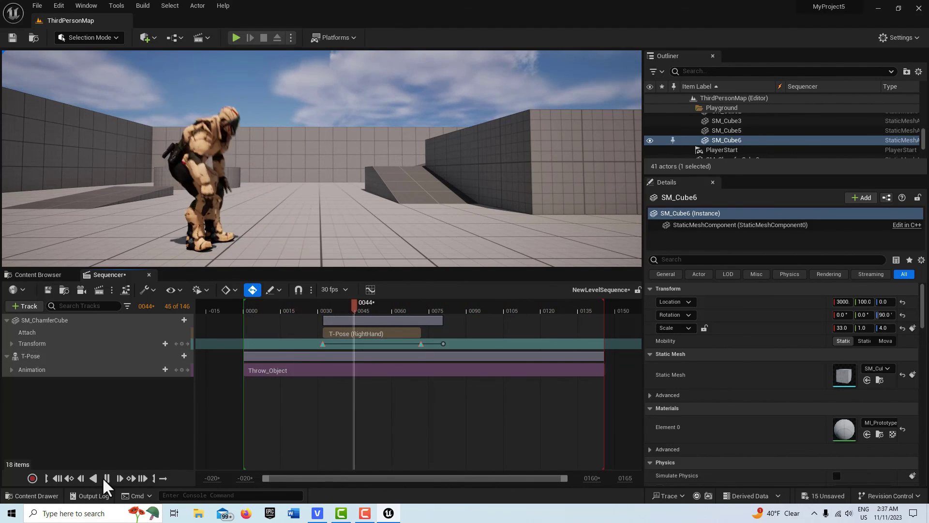
pyautogui.click(105, 477)
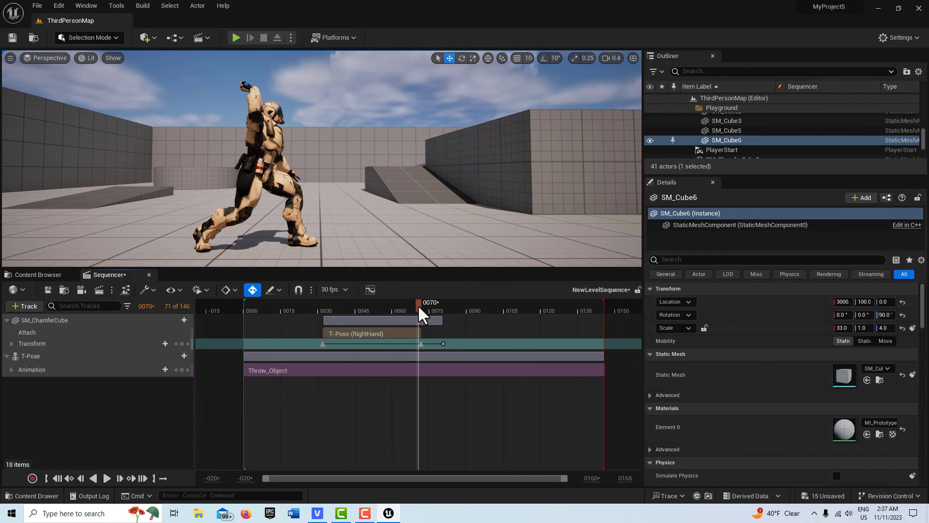
pyautogui.moveTo(419, 307); pyautogui.dragTo(426, 313)
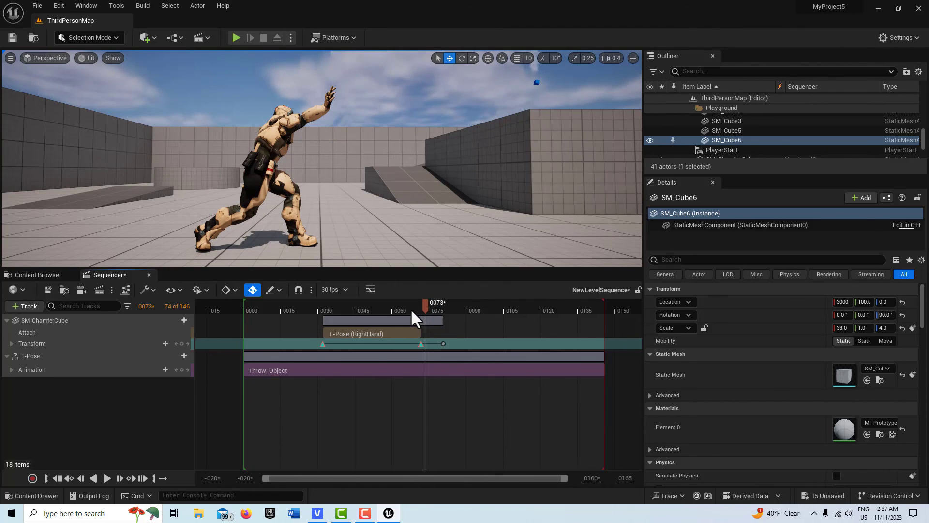